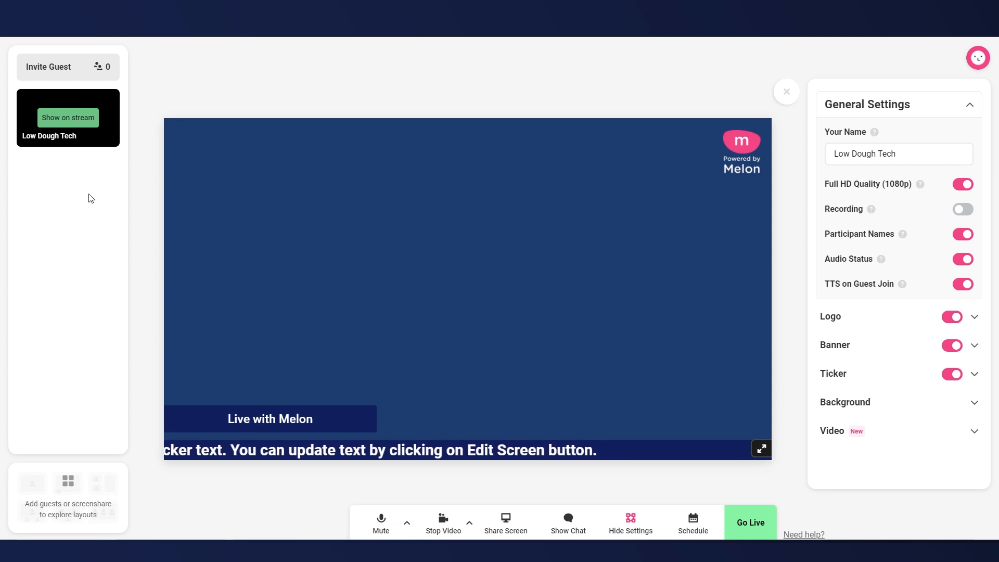
# Review the microphones available as audio input in the microphone settings.
pyautogui.click(408, 525)
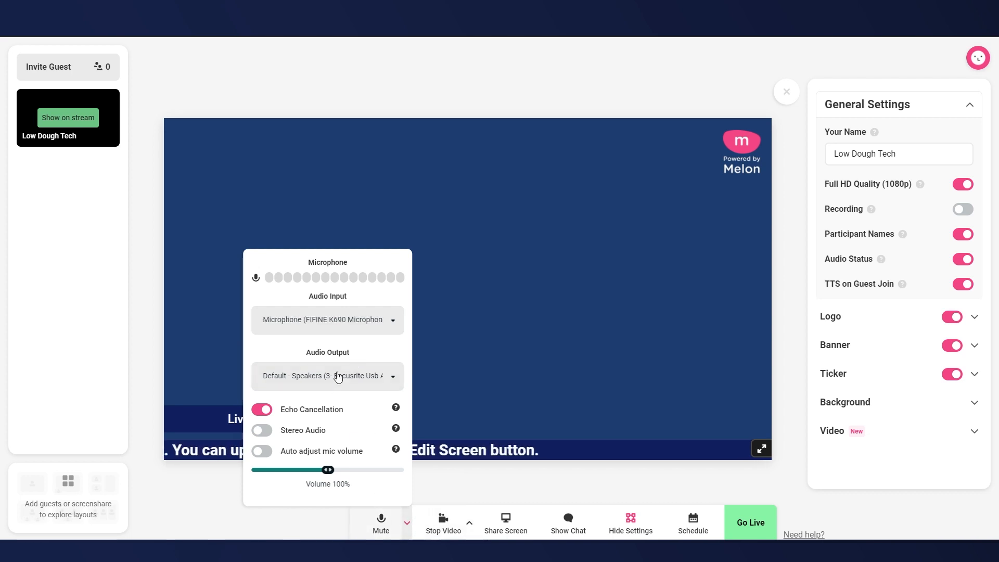
pyautogui.click(393, 321)
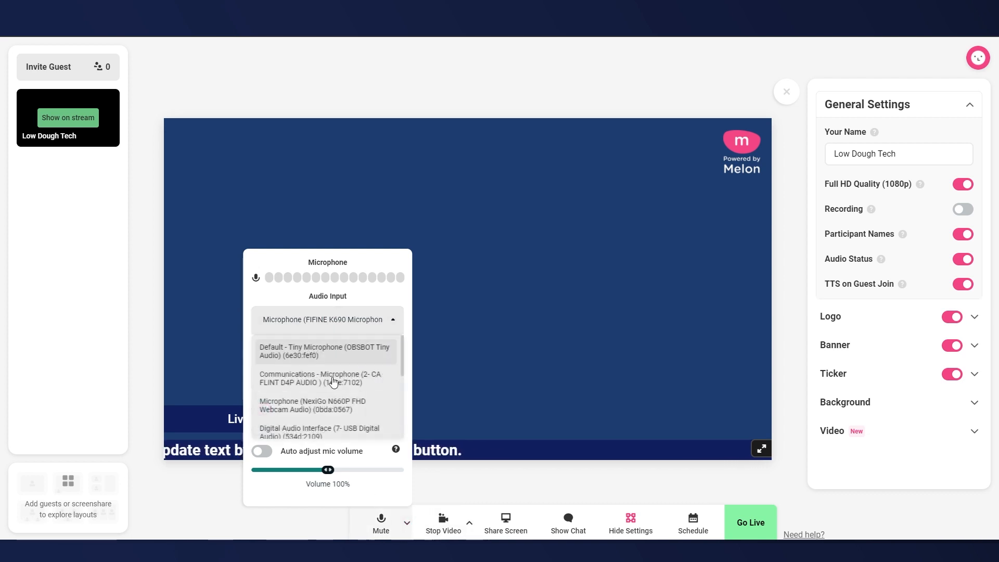
pyautogui.scroll(-5, 335, 405)
pyautogui.scroll(5, 335, 406)
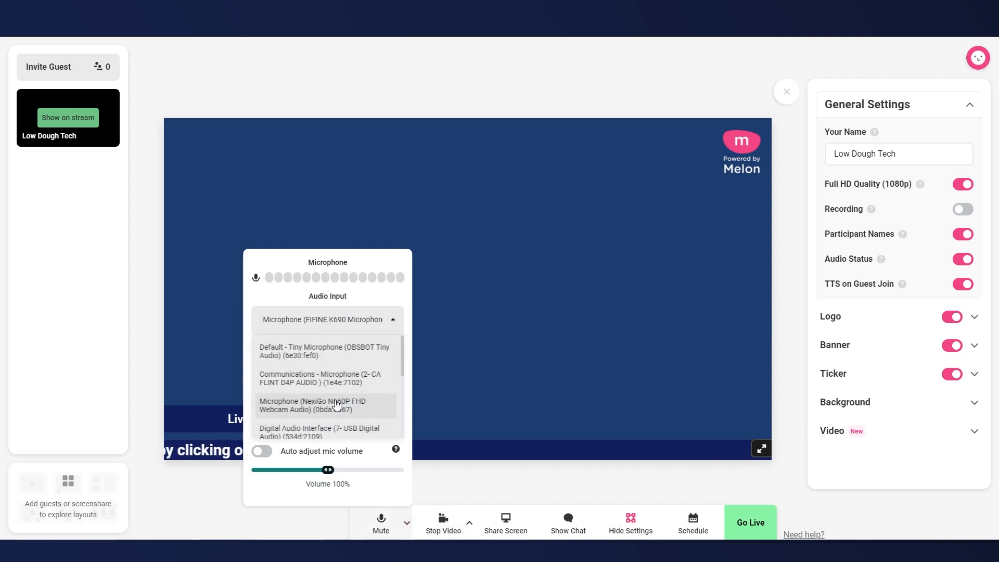
pyautogui.scroll(-5, 335, 405)
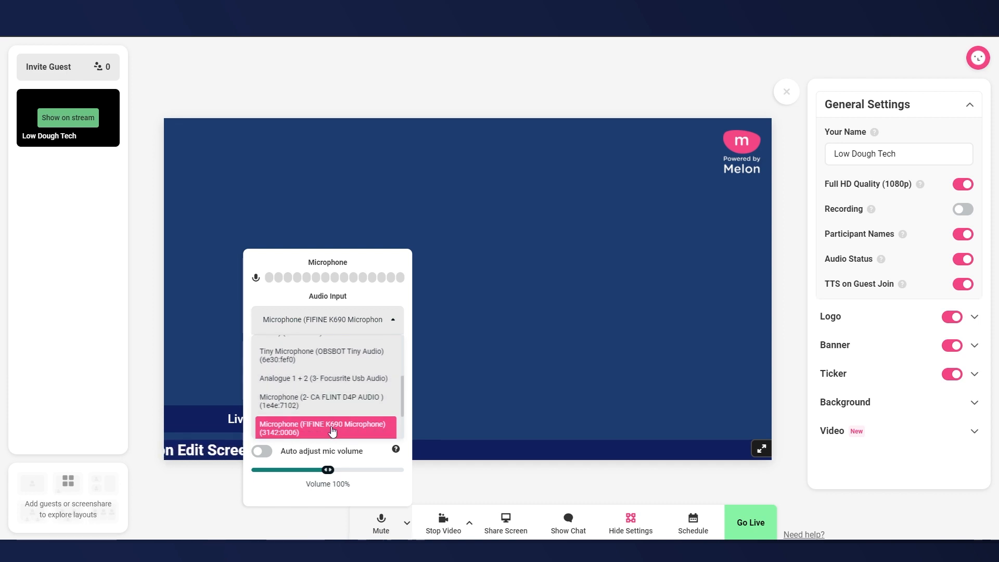
# Switch the camera's video input to OBSBOT Tiny Camera and close the camera settings.
pyautogui.click(472, 524)
pyautogui.click(471, 524)
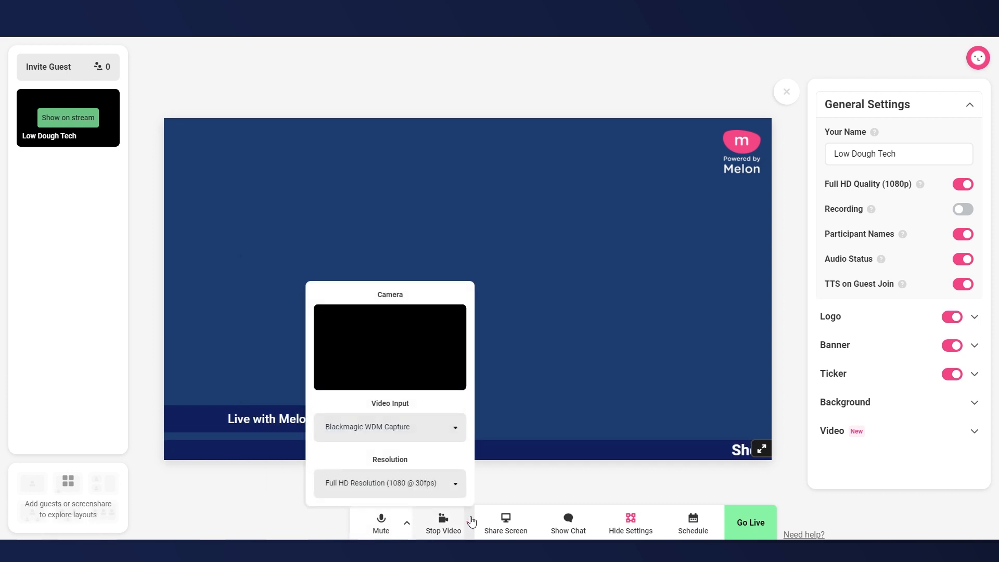
pyautogui.click(257, 468)
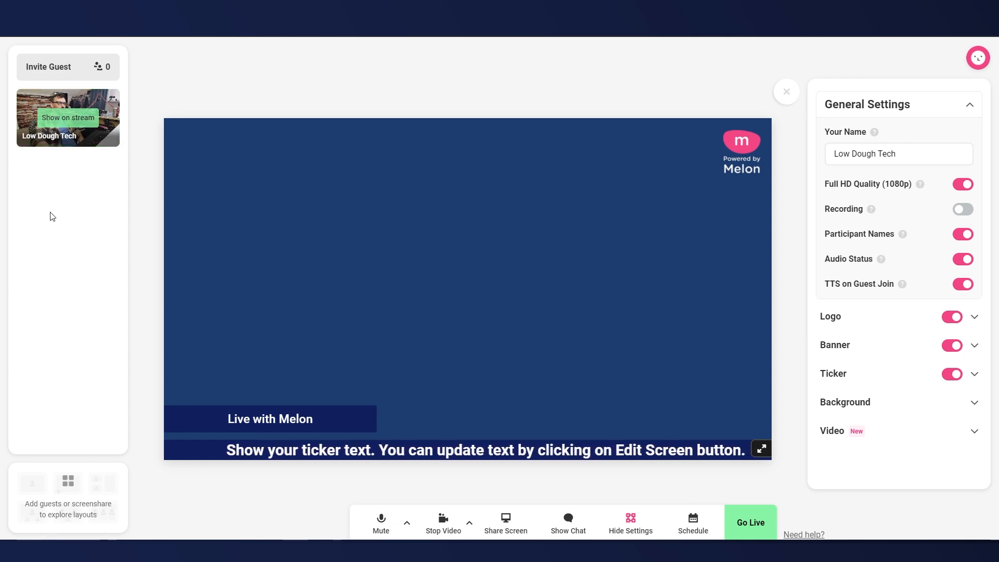
# Share the entire Screen 1 and show the shared screen on the stream.
pyautogui.click(506, 525)
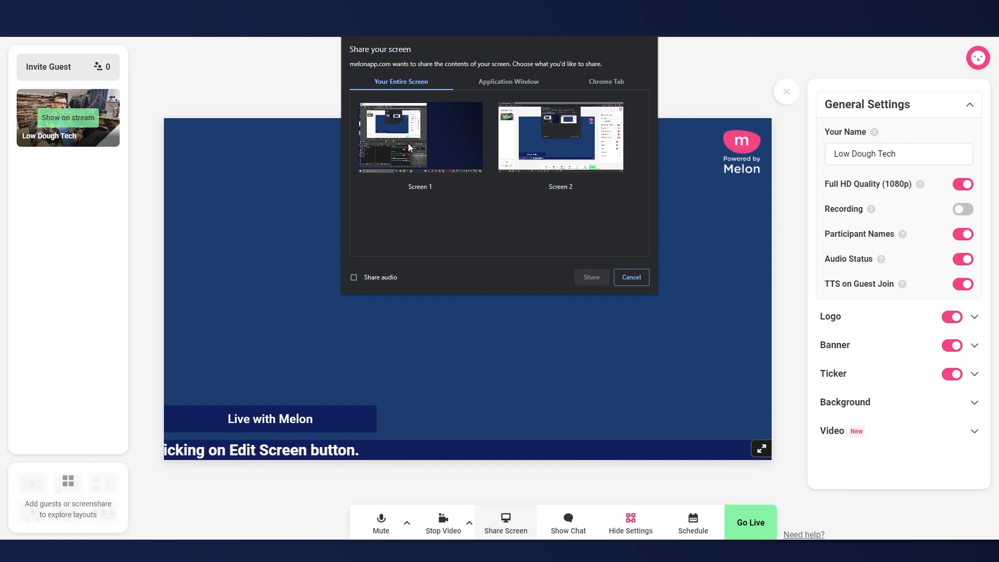
pyautogui.click(437, 129)
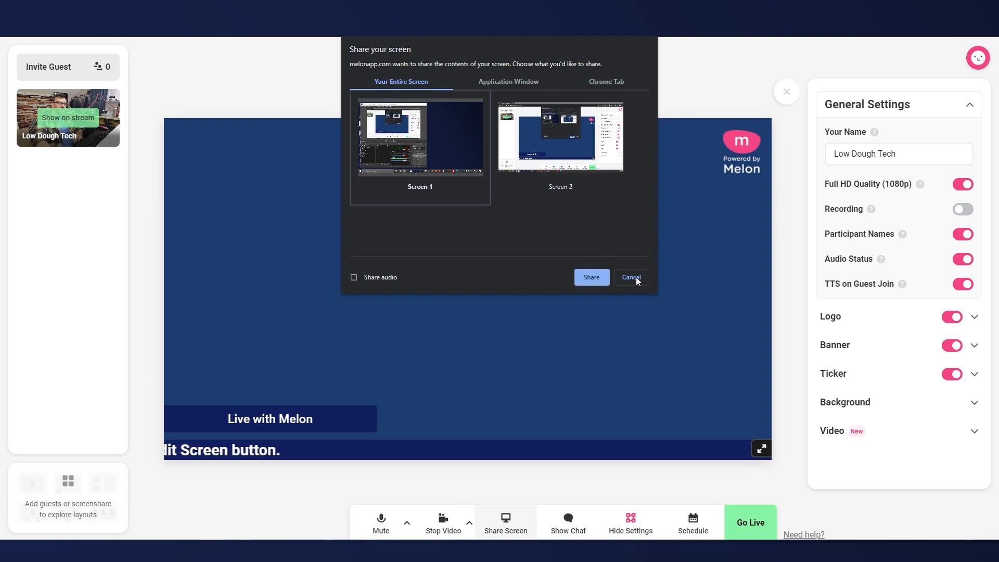
pyautogui.click(595, 281)
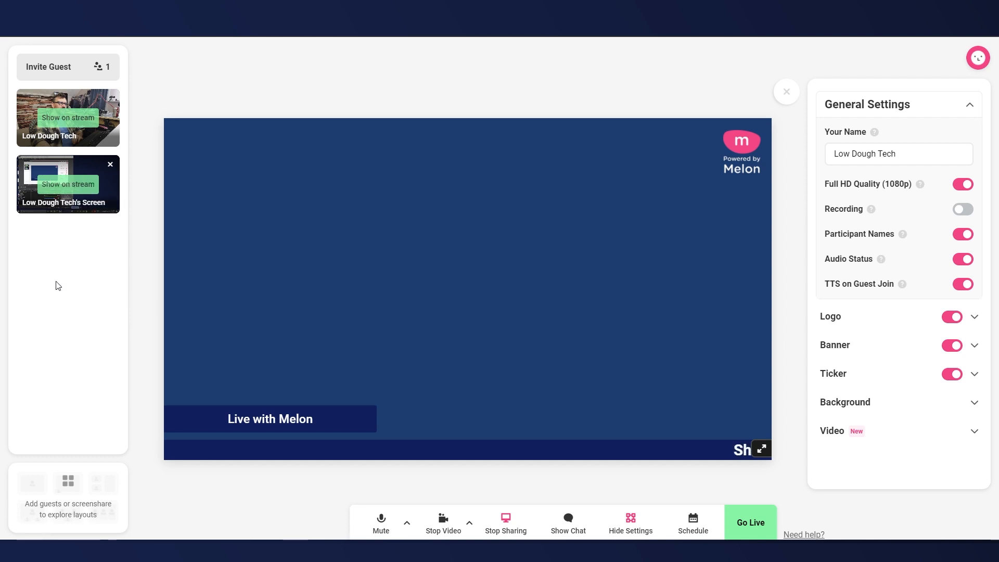
pyautogui.click(68, 184)
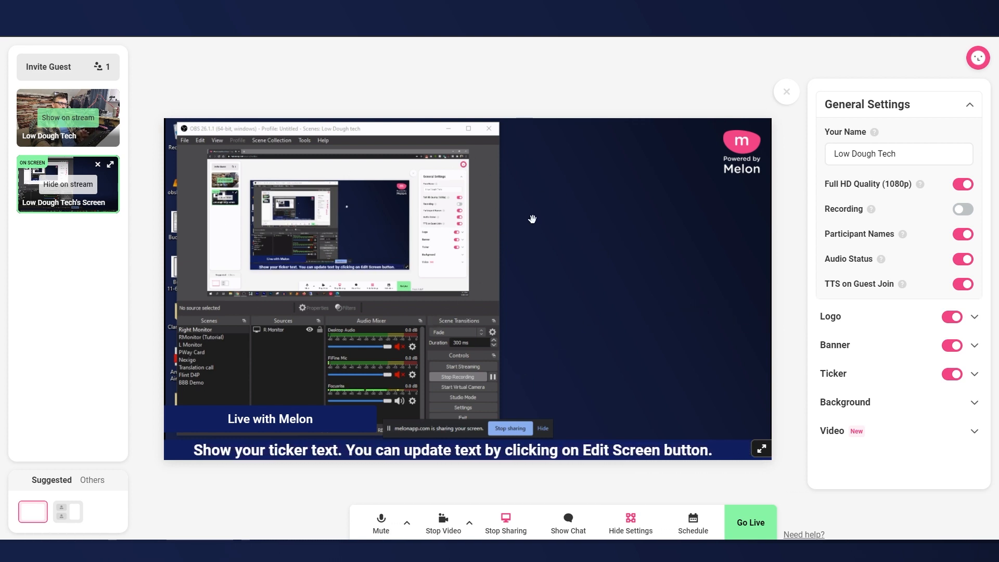
# Look at the stream chat, then return to the screen editing settings.
pyautogui.click(571, 530)
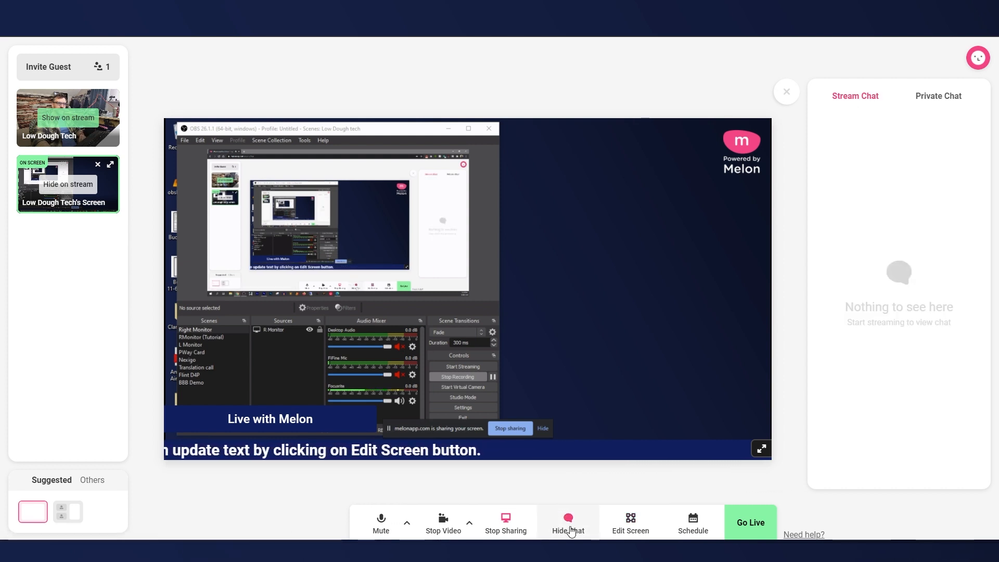
pyautogui.click(571, 531)
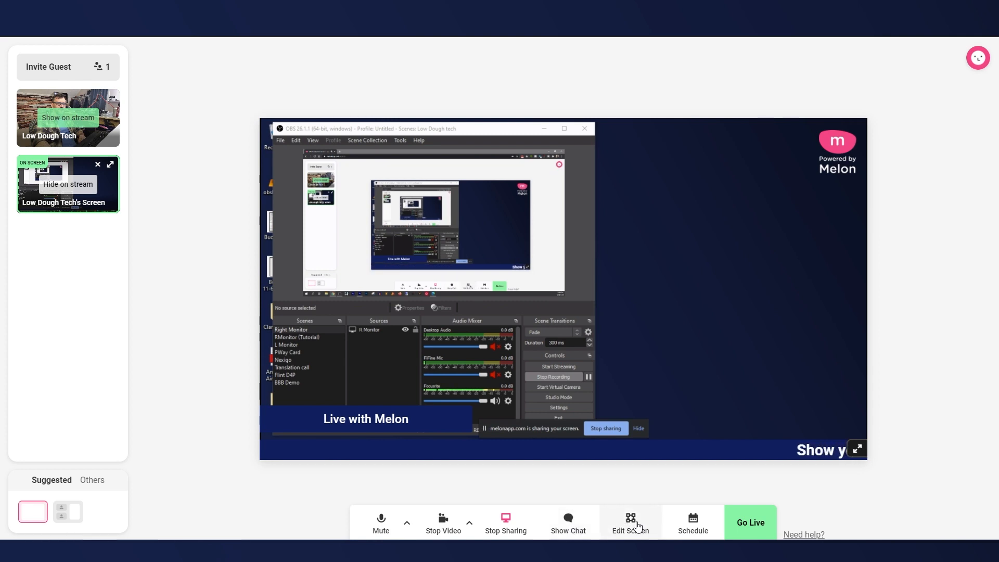
pyautogui.click(628, 528)
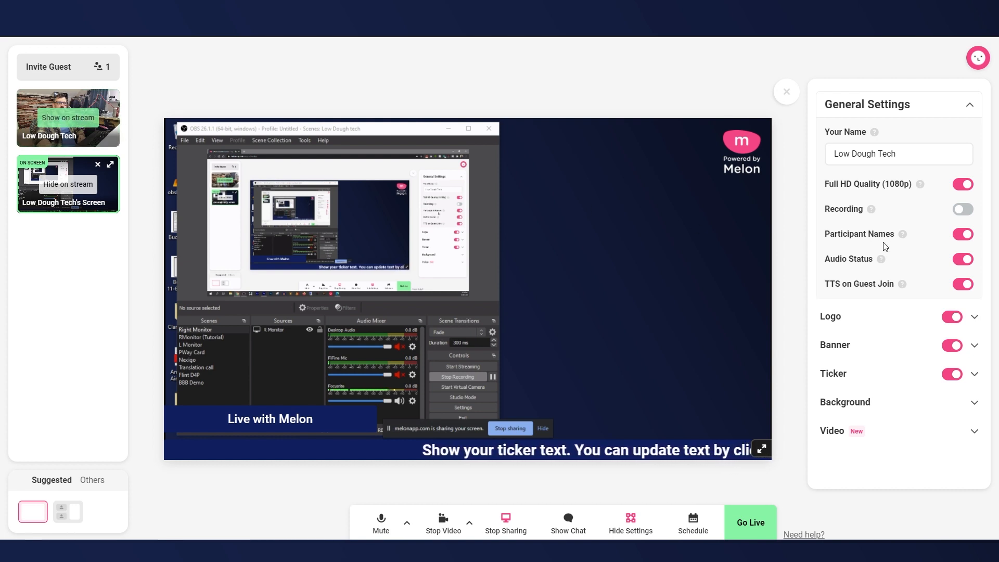
# Show the camera feed on the stream alongside the shared screen.
pyautogui.click(68, 118)
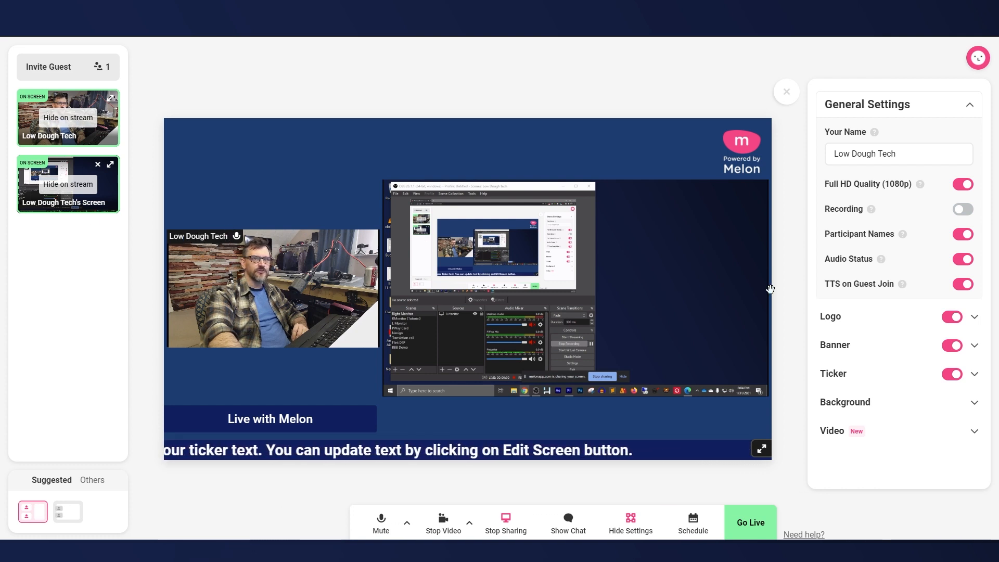
pyautogui.click(962, 233)
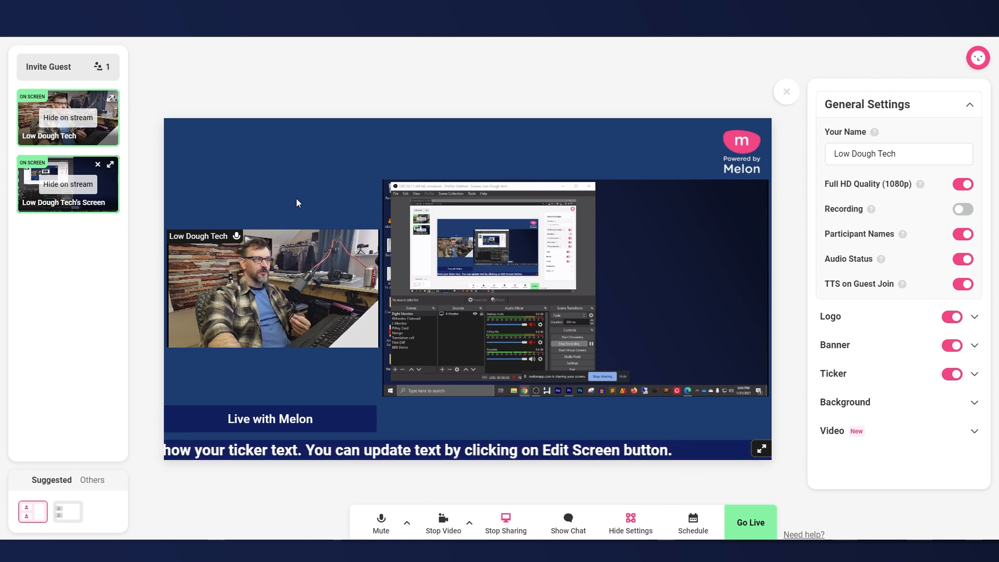
# Try the suggested layout with the small camera, check the other layouts, and return to the layout with the larger camera.
pyautogui.click(77, 512)
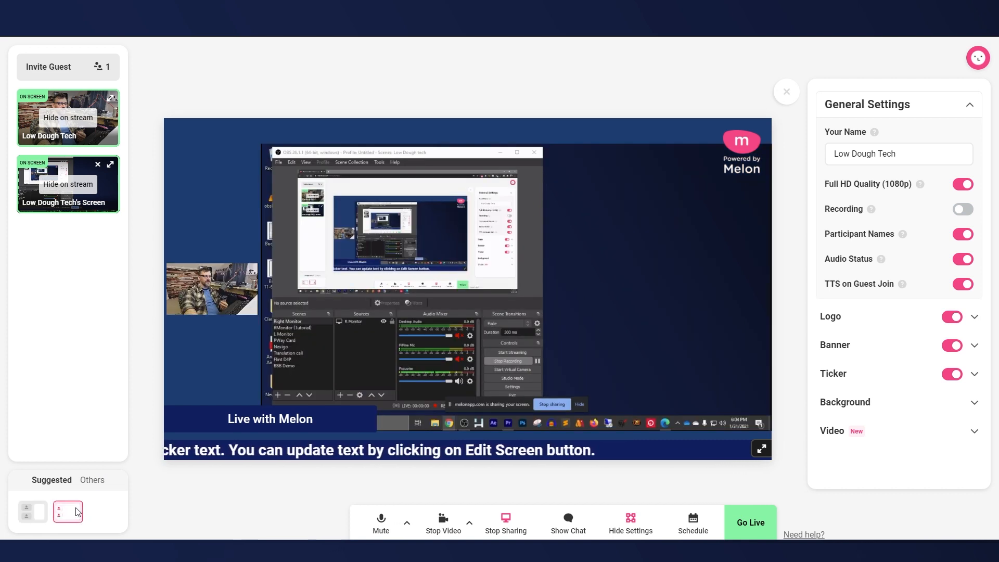
pyautogui.click(93, 479)
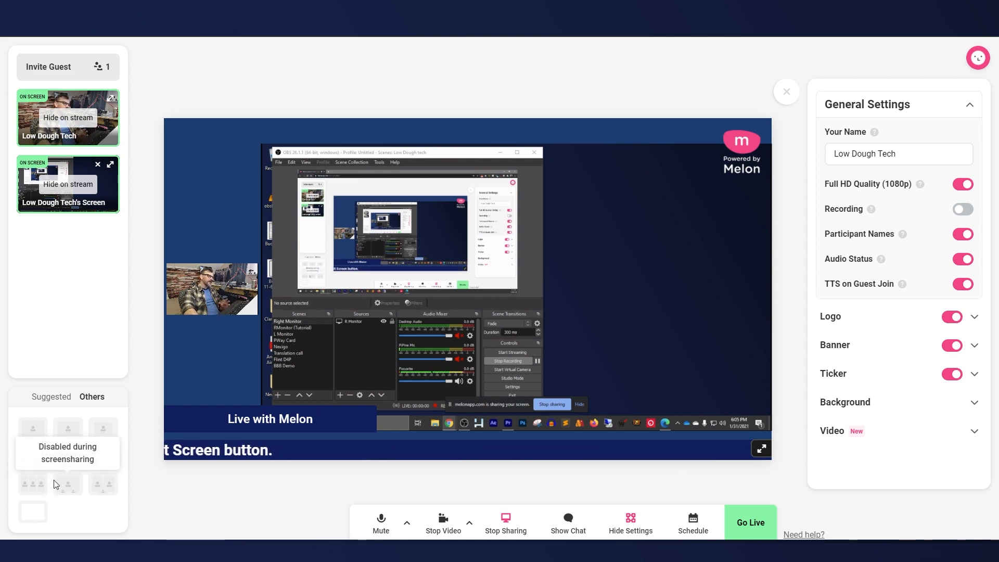
pyautogui.click(51, 398)
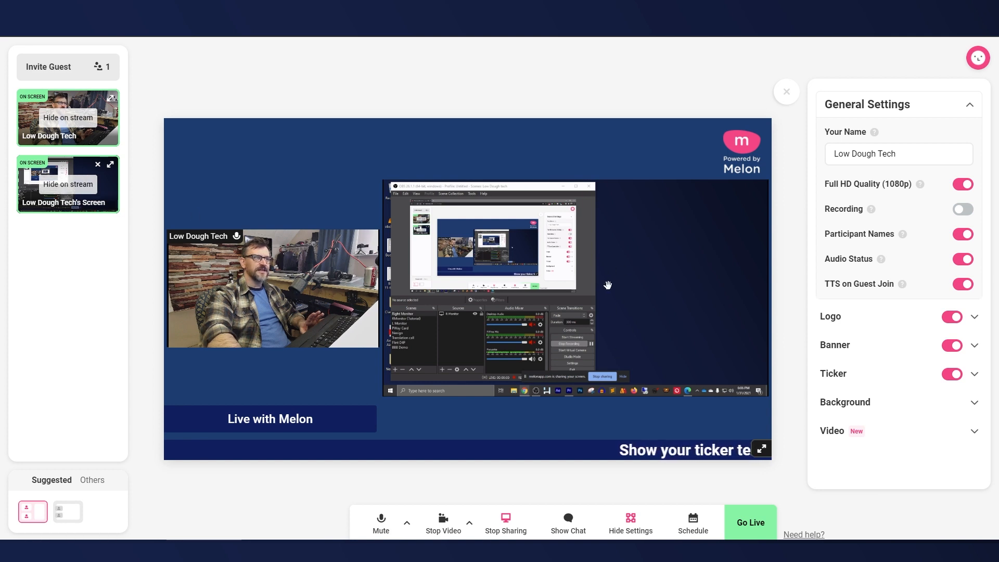
pyautogui.click(72, 521)
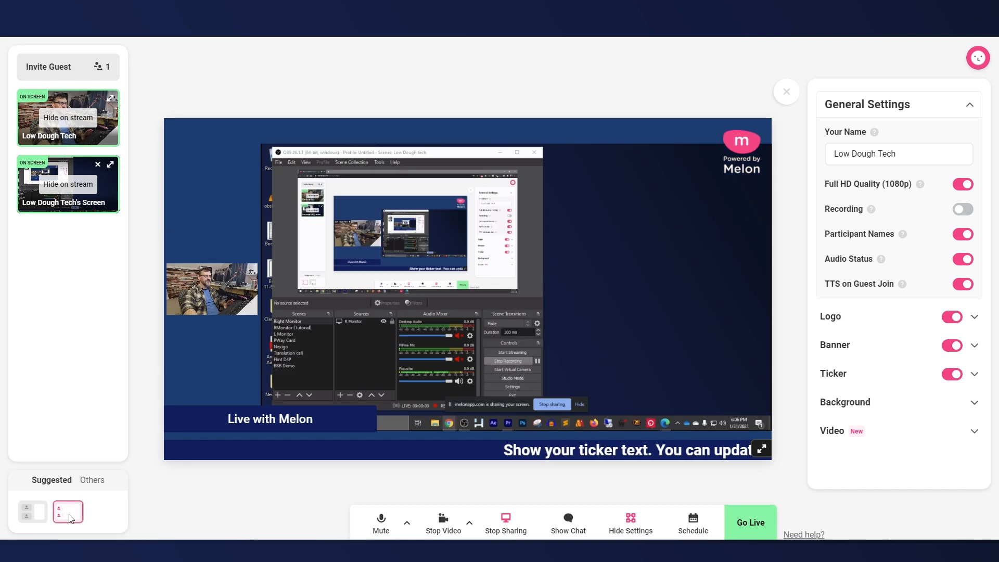
pyautogui.click(38, 517)
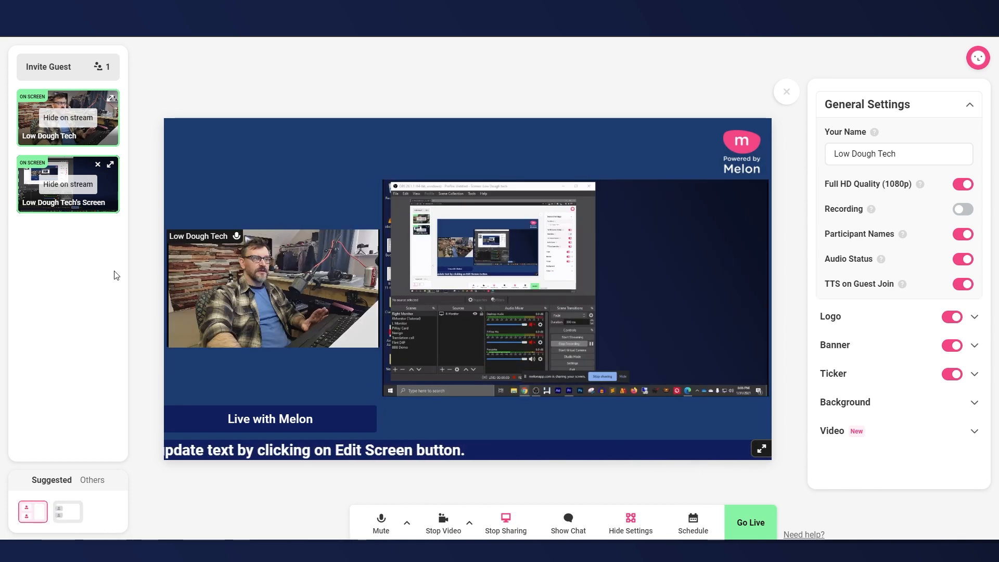
# Hide the shared screen from the stream so only the camera remains, and turn on recording.
pyautogui.click(70, 185)
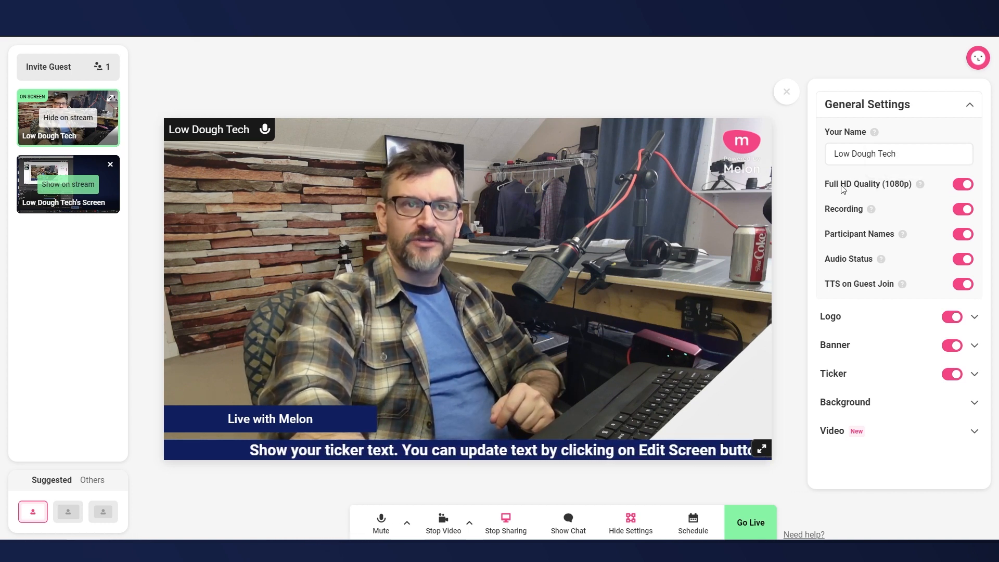
# Try the Full HD quality setting off and on, and review the camera's resolution options.
pyautogui.click(966, 186)
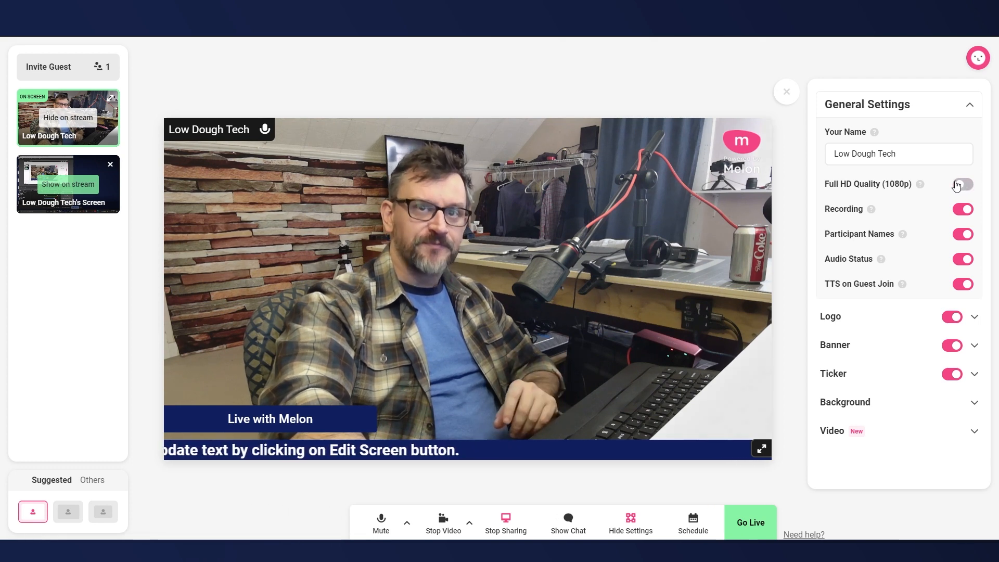
pyautogui.click(469, 525)
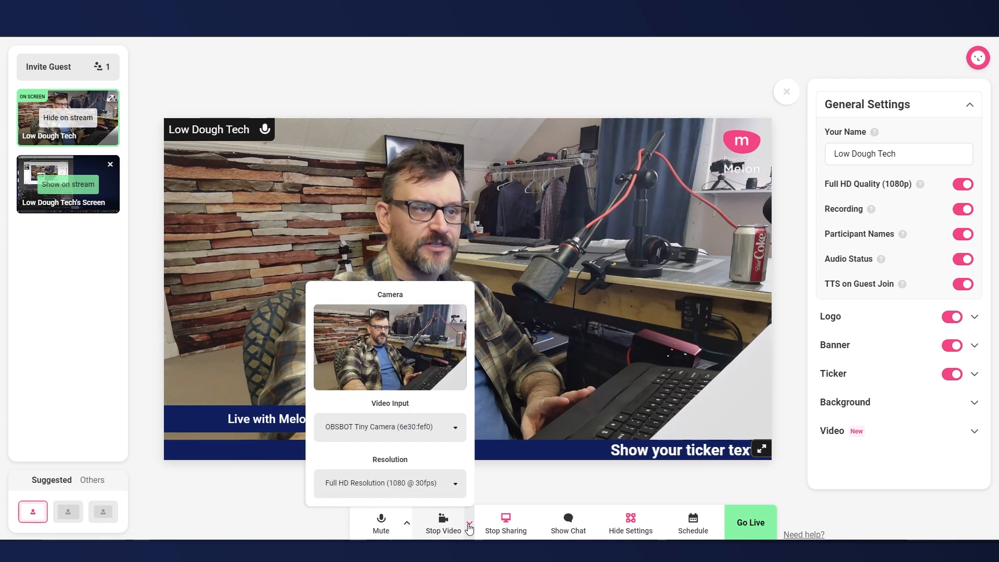
pyautogui.click(456, 488)
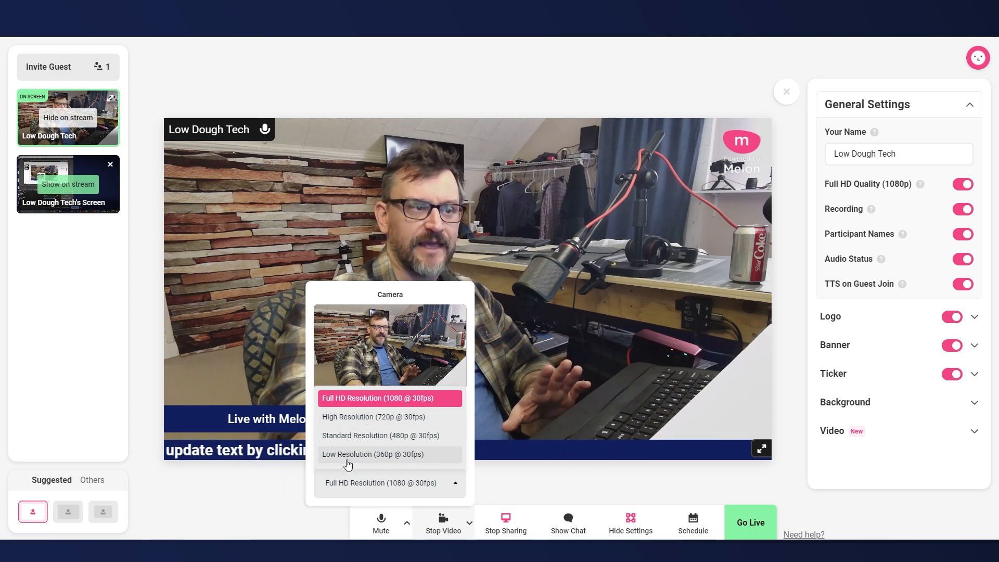
pyautogui.click(244, 468)
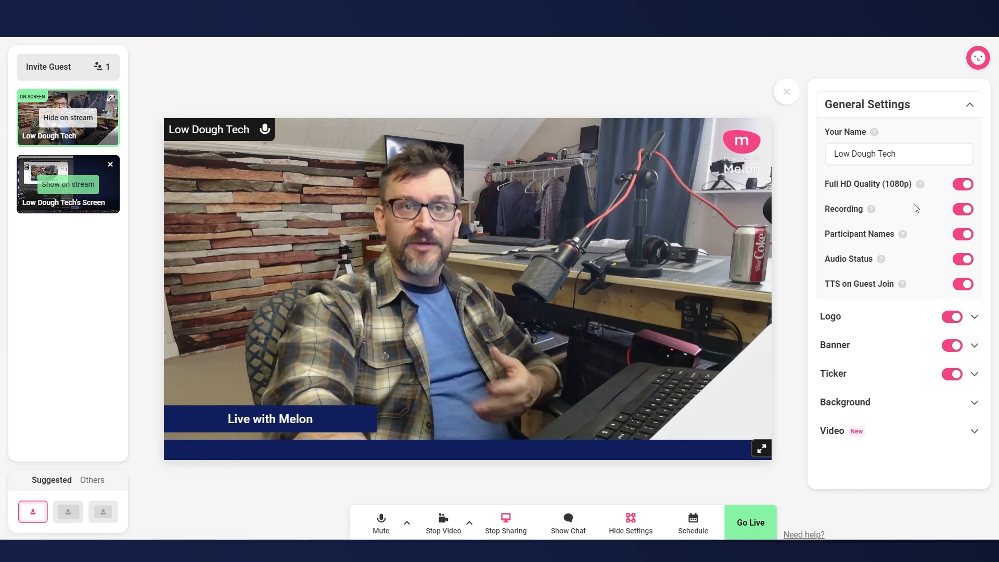
# Turn off the participant names and the audio status on the stream.
pyautogui.click(964, 235)
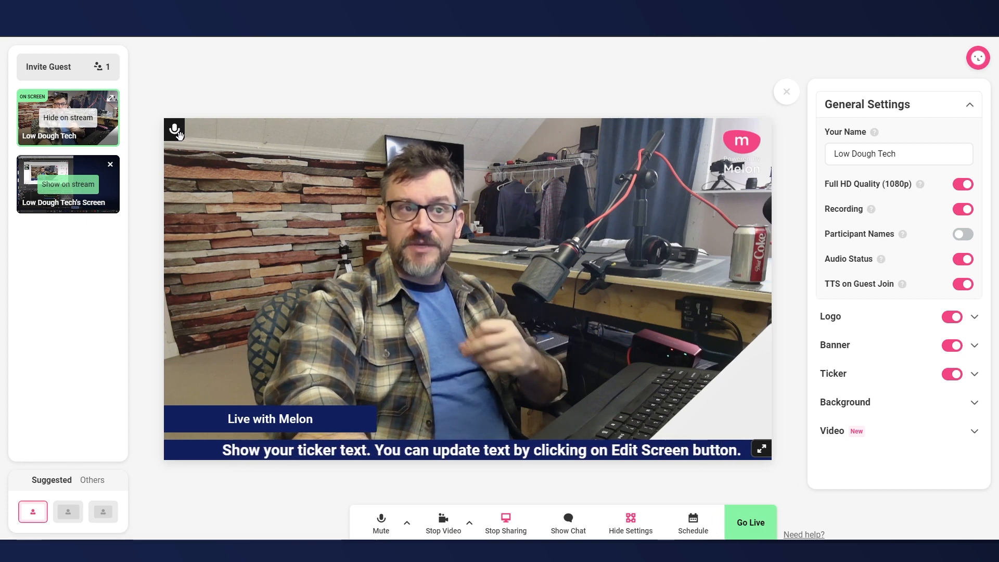
pyautogui.click(964, 259)
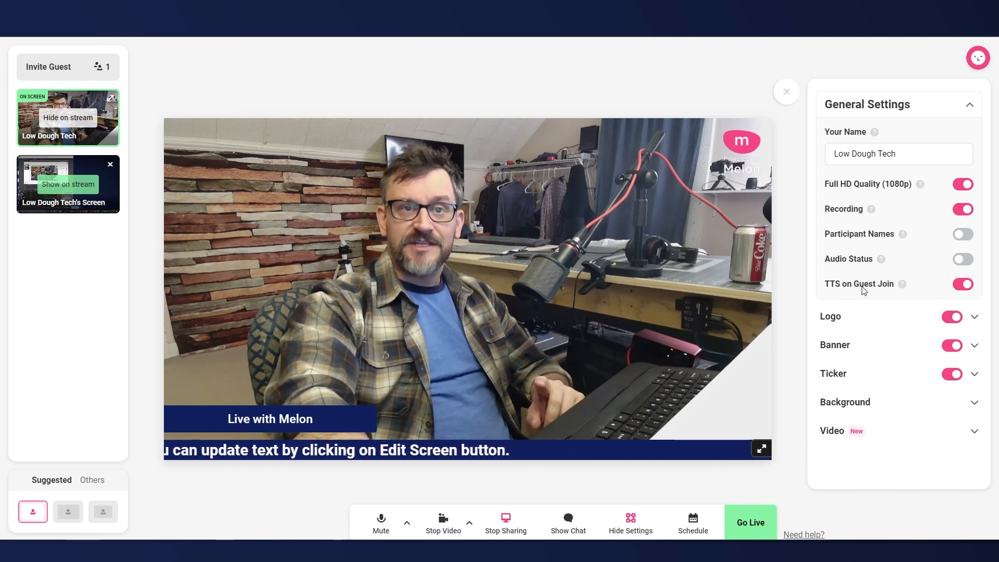
pyautogui.moveTo(903, 285)
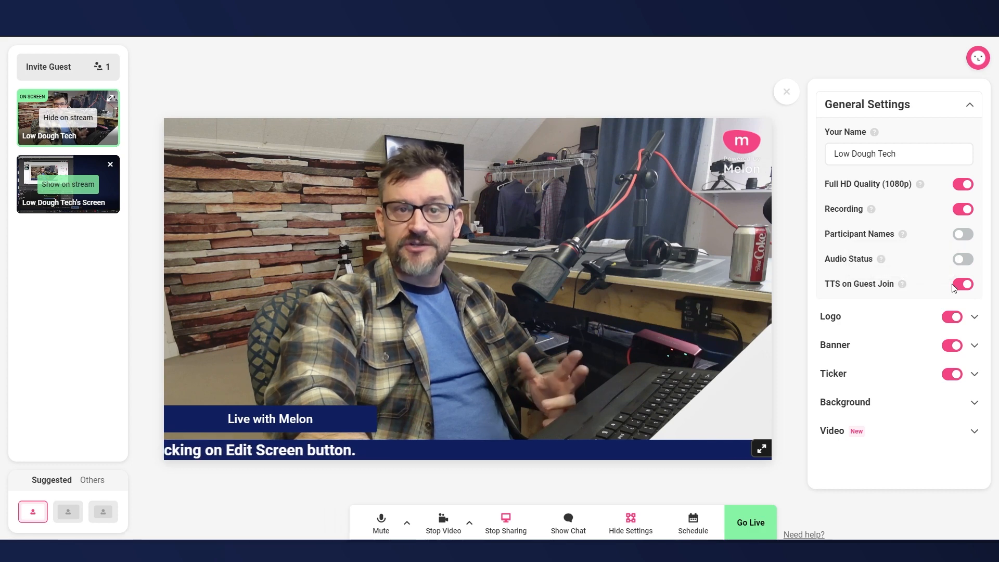
# Turn off the Melon logo on the stream.
pyautogui.click(953, 318)
pyautogui.click(953, 317)
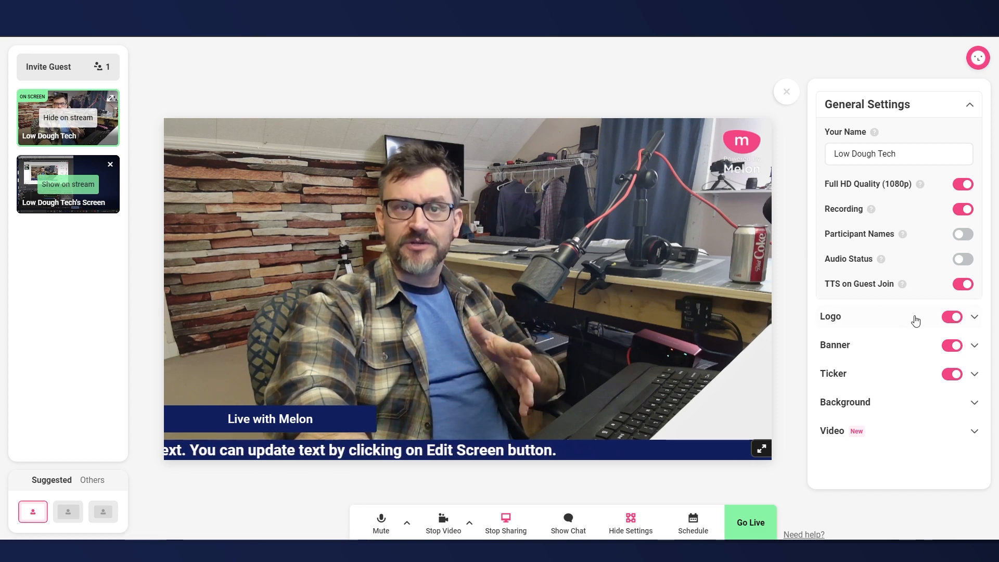
pyautogui.click(952, 319)
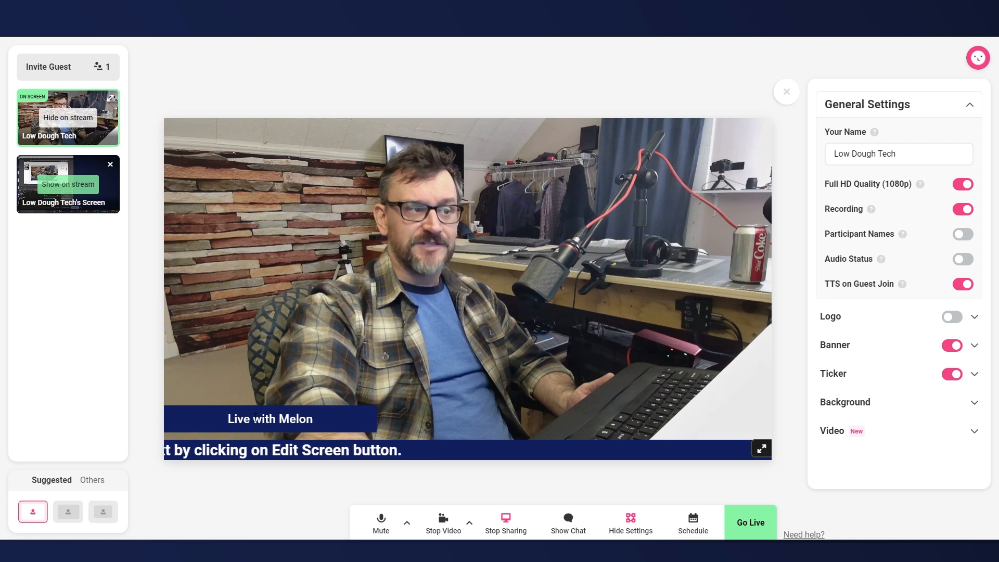
# Set the banner text to "Don't forget to like this video!" and the banner background color to #101F5D.
pyautogui.click(959, 353)
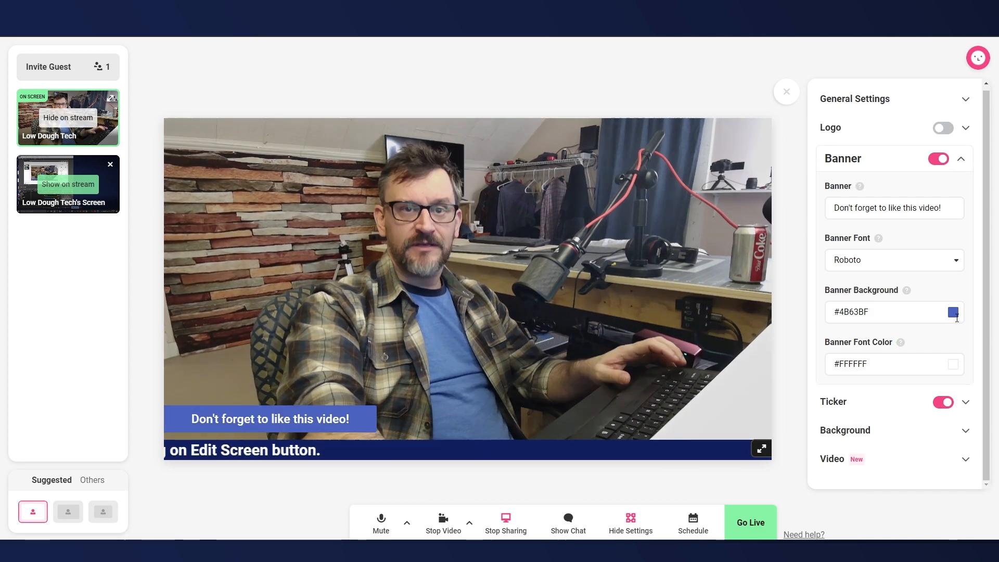
pyautogui.click(956, 314)
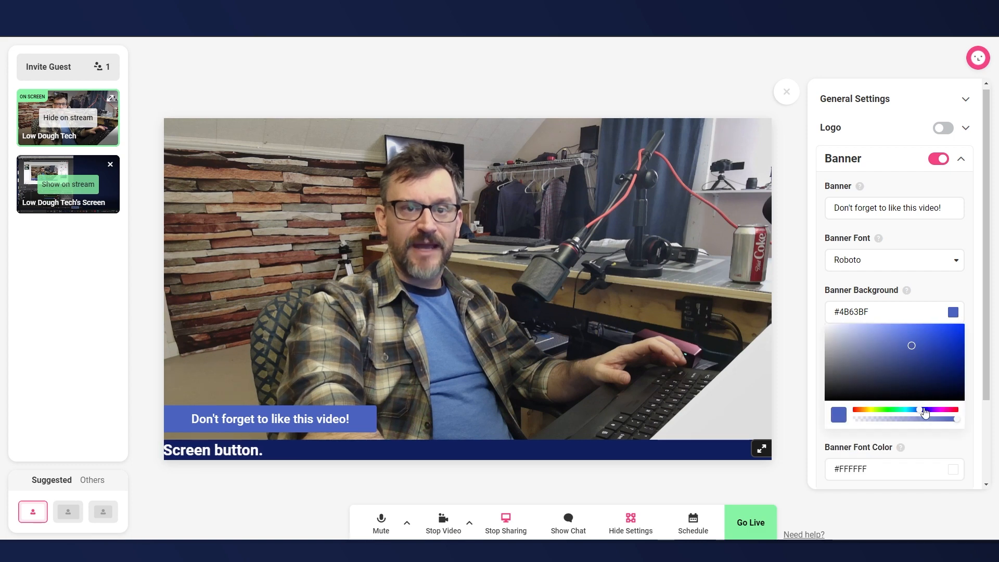
pyautogui.moveTo(924, 413); pyautogui.dragTo(953, 413)
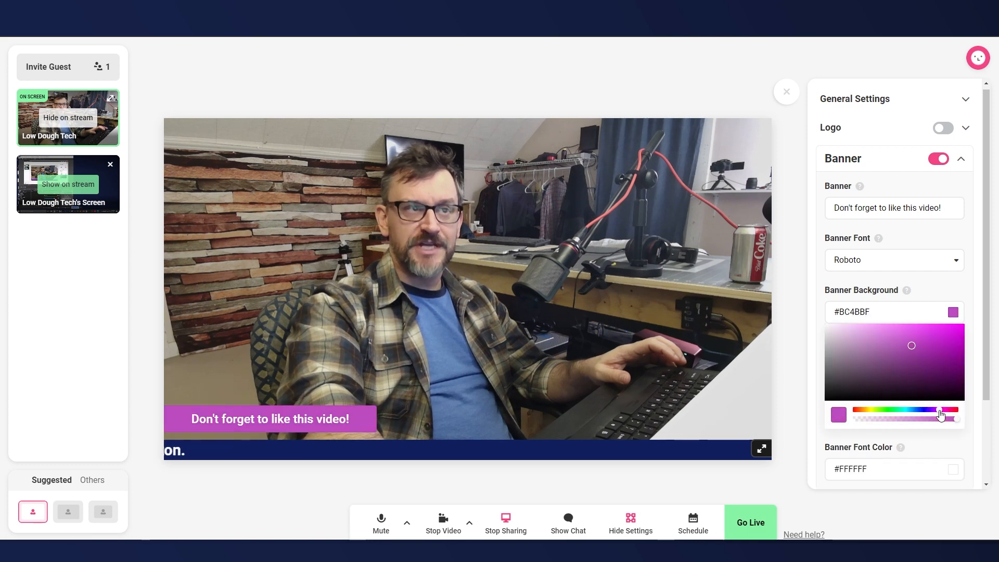
pyautogui.tripleClick(877, 313)
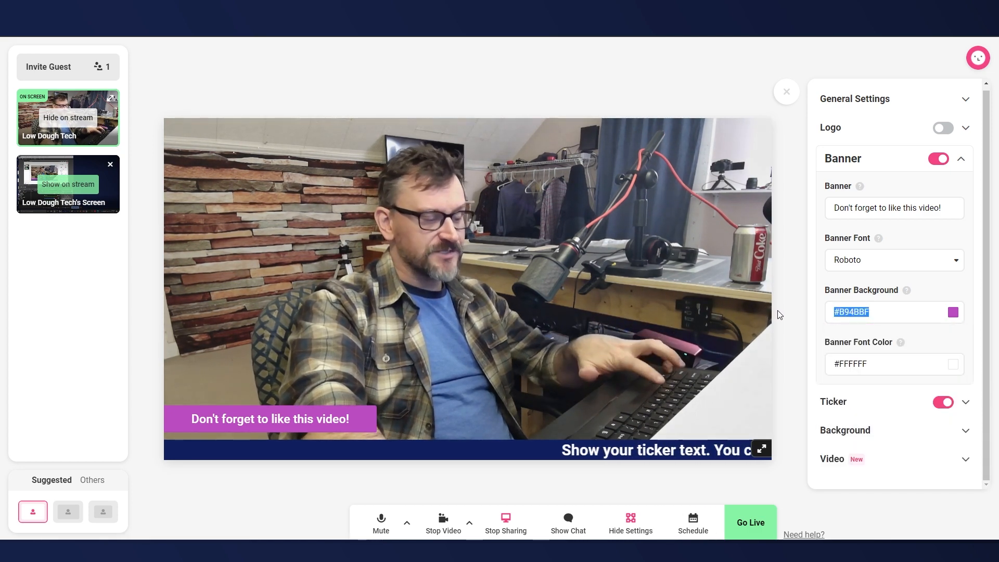
pyautogui.write('#101F5D')
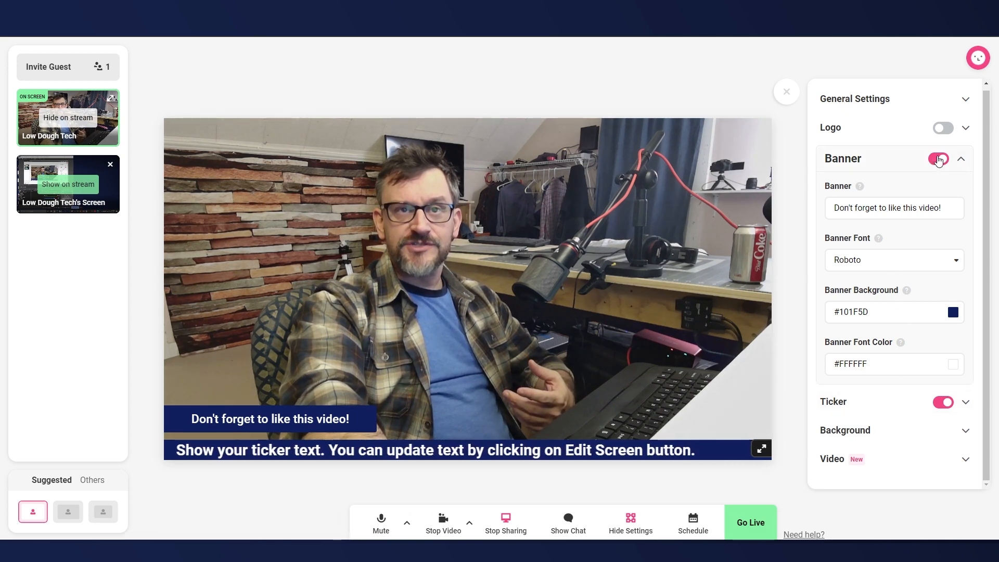
# Try turning the banner off and back on to compare the stream with and without it.
pyautogui.click(932, 161)
pyautogui.click(932, 162)
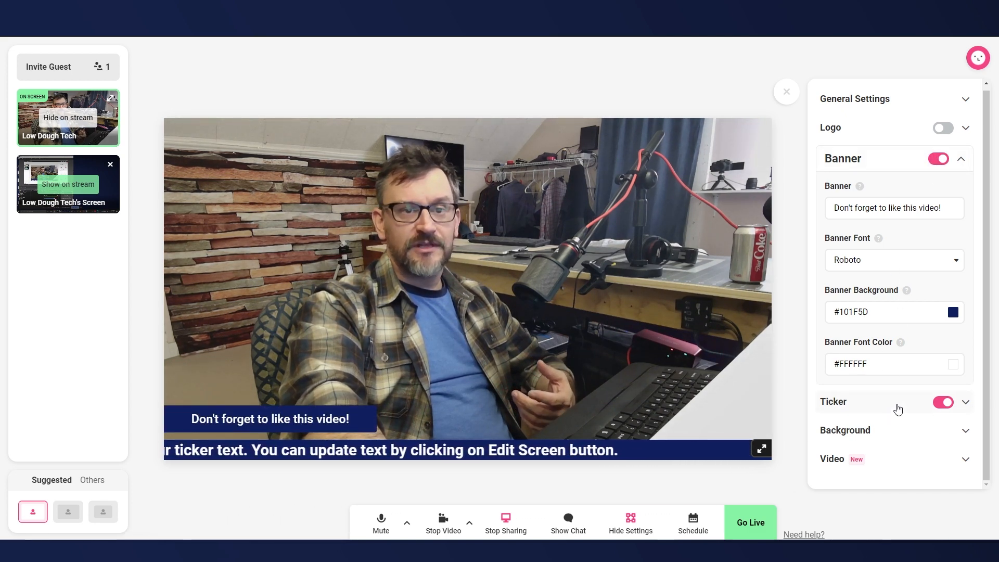
# Switch the ticker off and on from its settings, and set its text to "Don't forget to subscribe, too!".
pyautogui.click(916, 404)
pyautogui.click(833, 357)
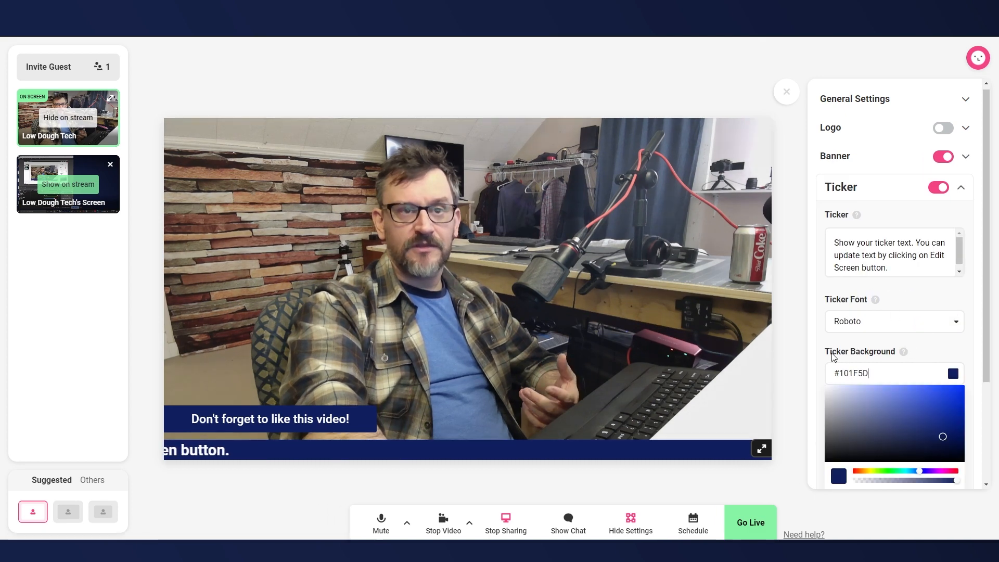
pyautogui.click(819, 323)
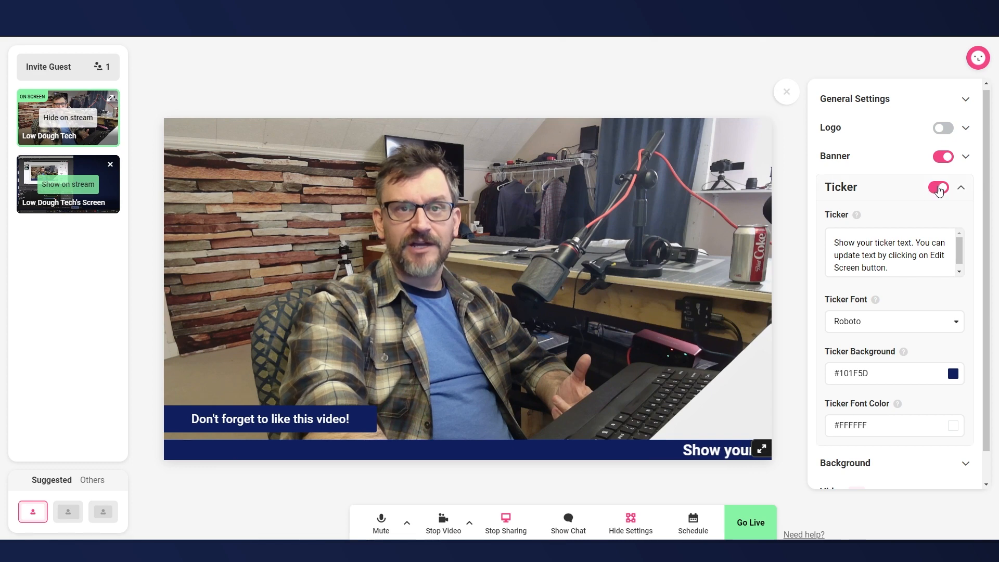
pyautogui.click(940, 189)
pyautogui.click(940, 189)
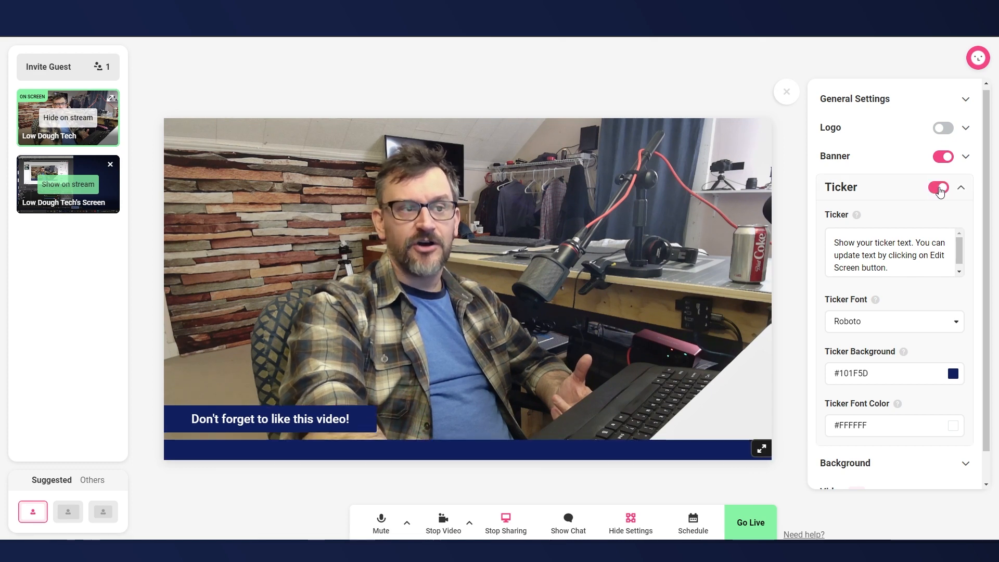
pyautogui.click(931, 240)
pyautogui.press('Return')
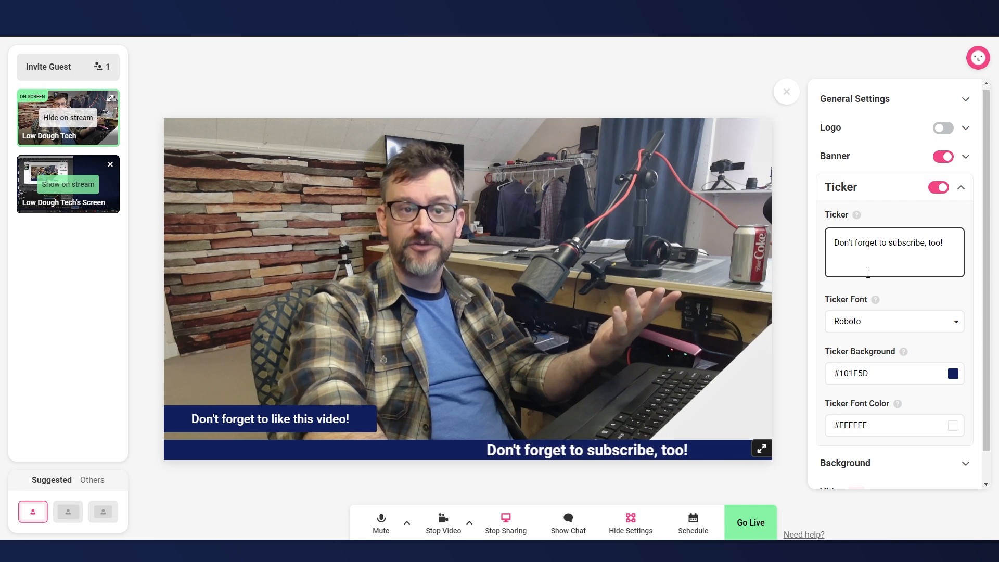
# Turn off both the banner and the ticker on the stream.
pyautogui.scroll(-1, 866, 268)
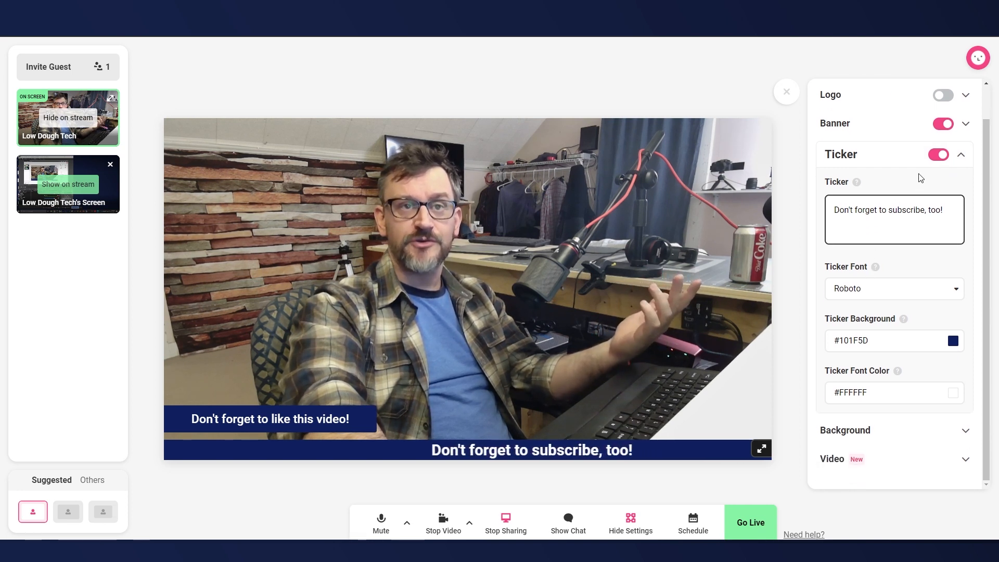
pyautogui.click(943, 124)
pyautogui.click(940, 156)
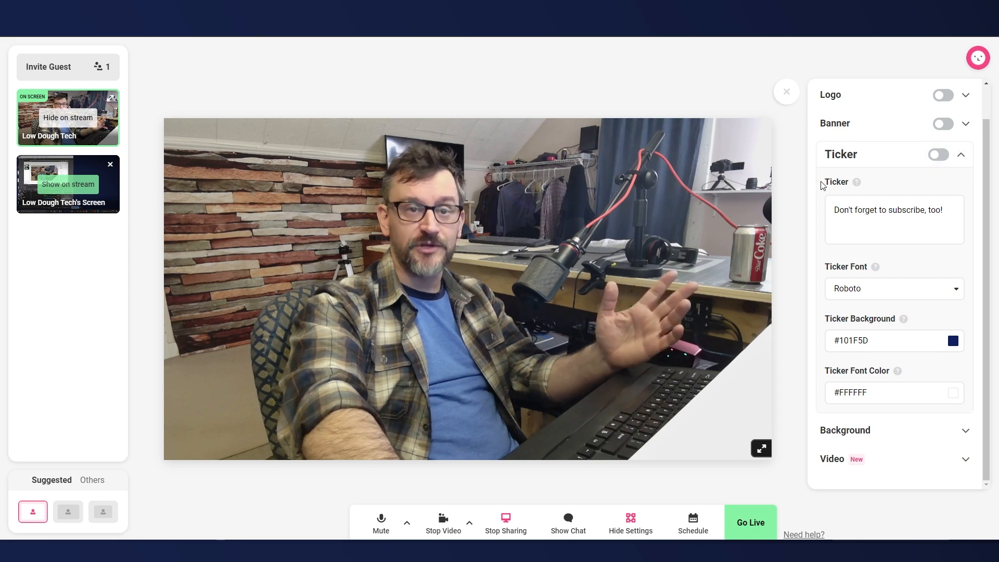
# Switch to the layout that frames the camera with a margin, and try the solid red, dark navy and blue backgrounds.
pyautogui.click(845, 430)
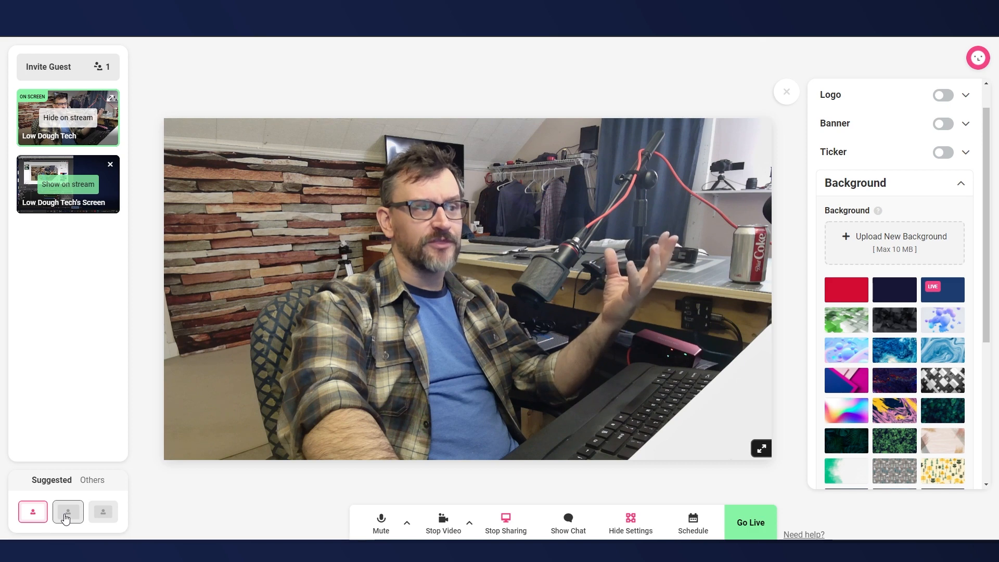
pyautogui.click(66, 514)
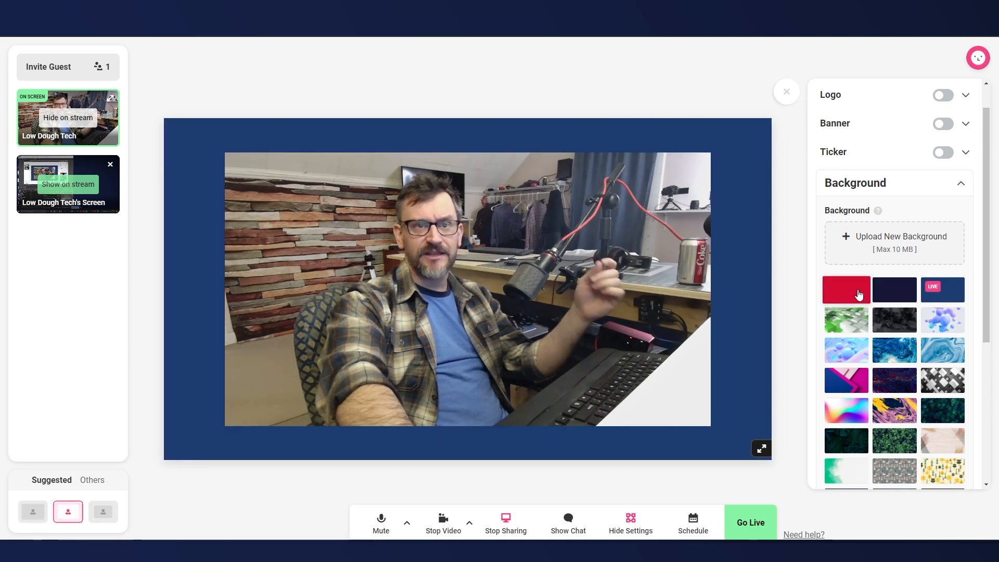
pyautogui.click(859, 295)
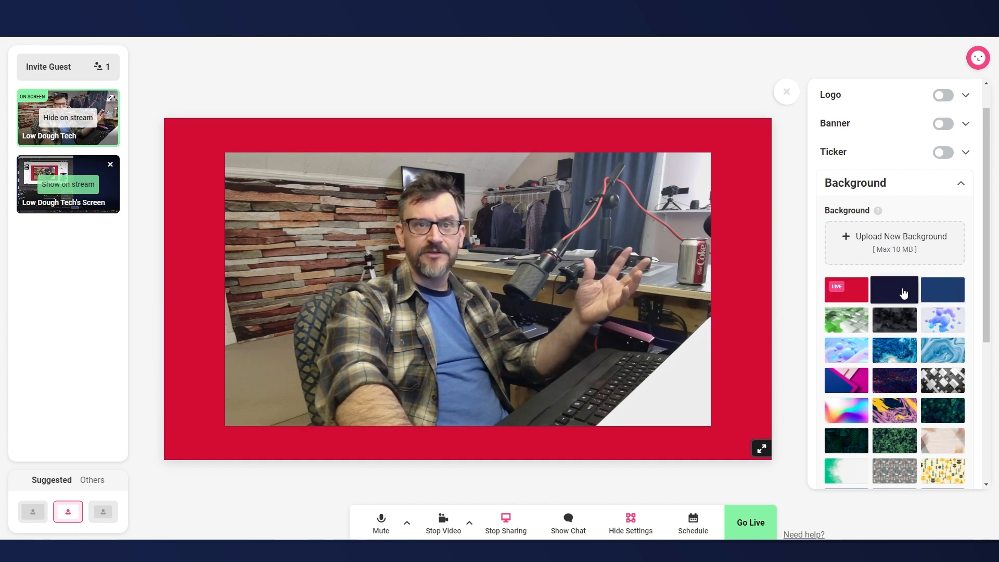
pyautogui.click(903, 294)
pyautogui.click(942, 292)
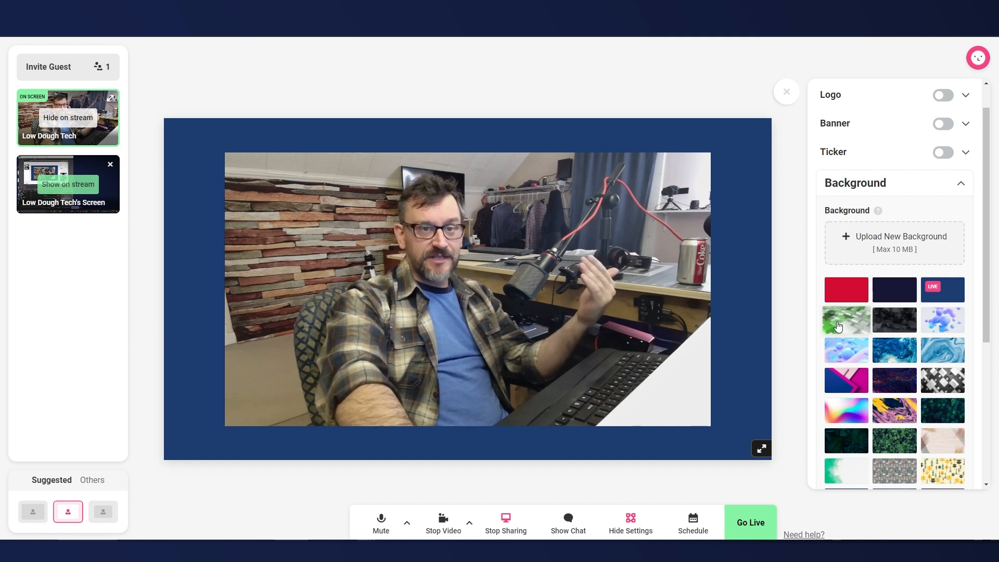
# Try the green, black geometric and pastel backgrounds, apply the blue marbled one, and browse the rest of the background gallery.
pyautogui.click(838, 325)
pyautogui.click(894, 320)
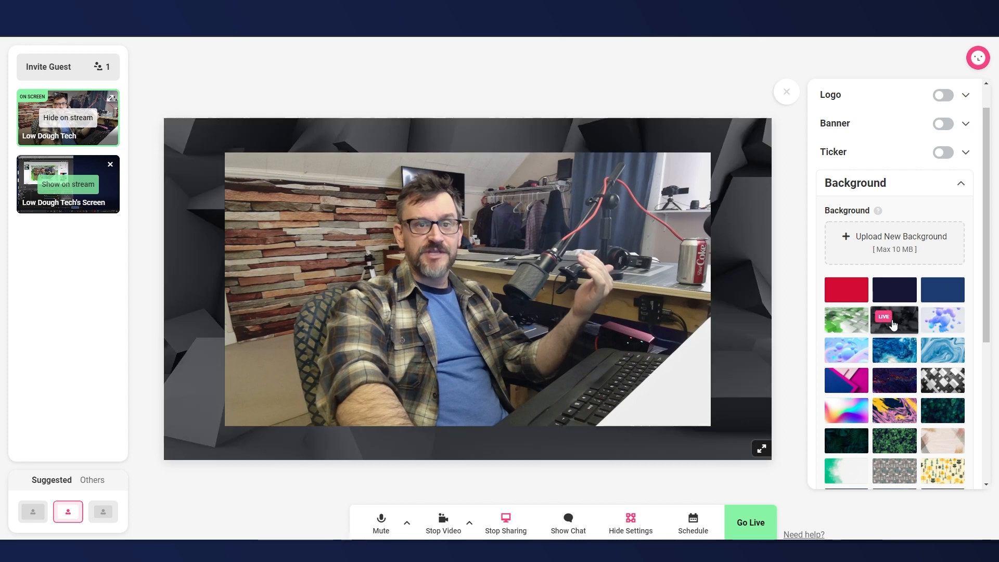
pyautogui.click(939, 319)
pyautogui.click(863, 354)
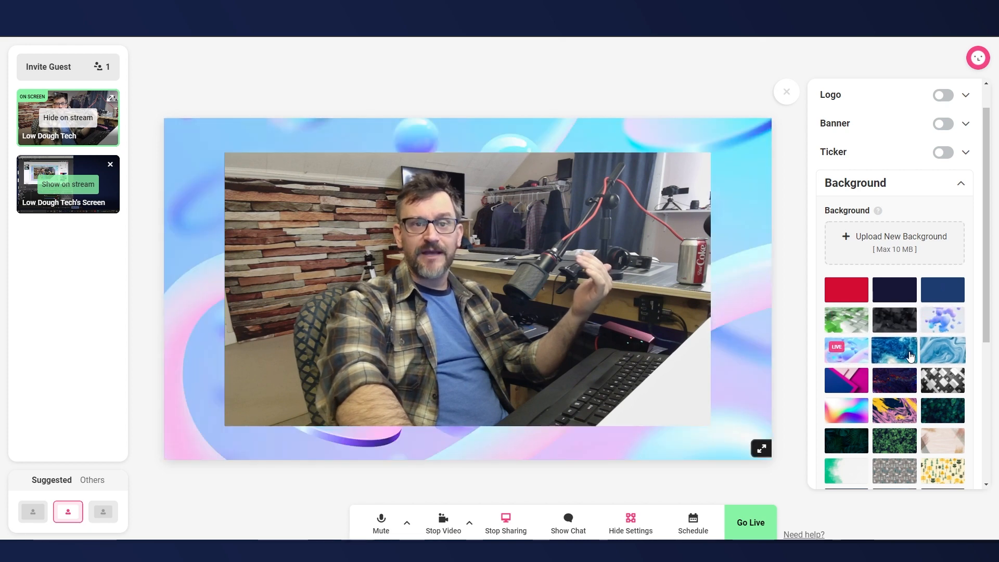
pyautogui.click(879, 351)
pyautogui.scroll(-1, 948, 362)
pyautogui.scroll(-4, 948, 362)
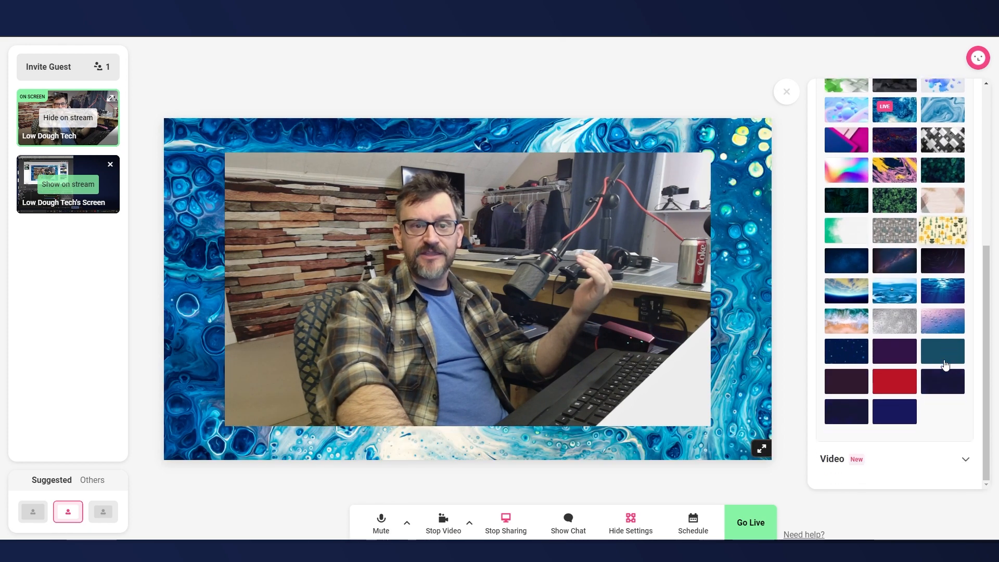
pyautogui.scroll(1, 947, 362)
pyautogui.scroll(-1, 946, 363)
pyautogui.scroll(5, 945, 362)
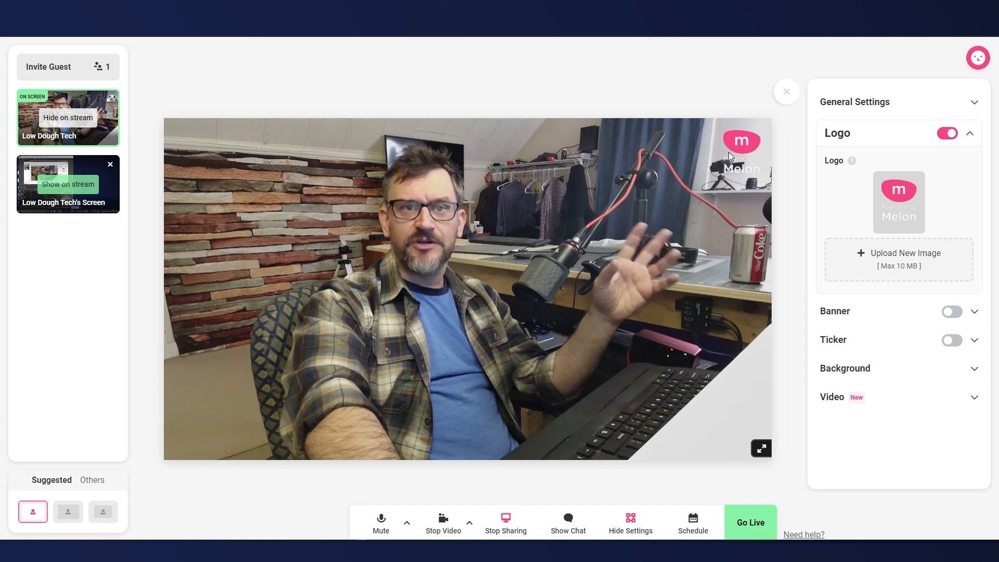
# Replace the stream logo with the wide Low Dough Tech graphic and finally with logo square.jpg, and turn the logo off.
pyautogui.click(877, 260)
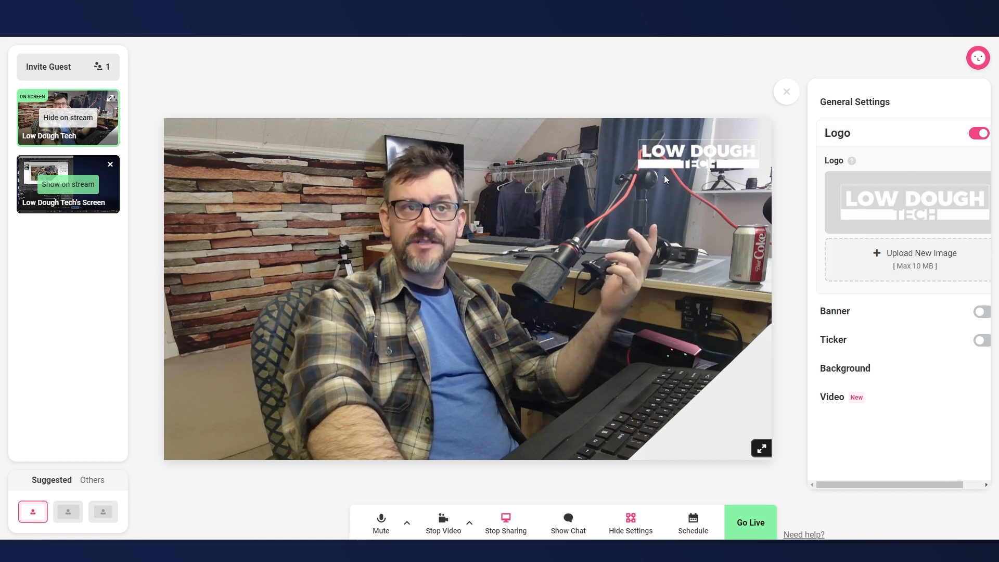
pyautogui.click(901, 264)
pyautogui.scroll(-3, 385, 181)
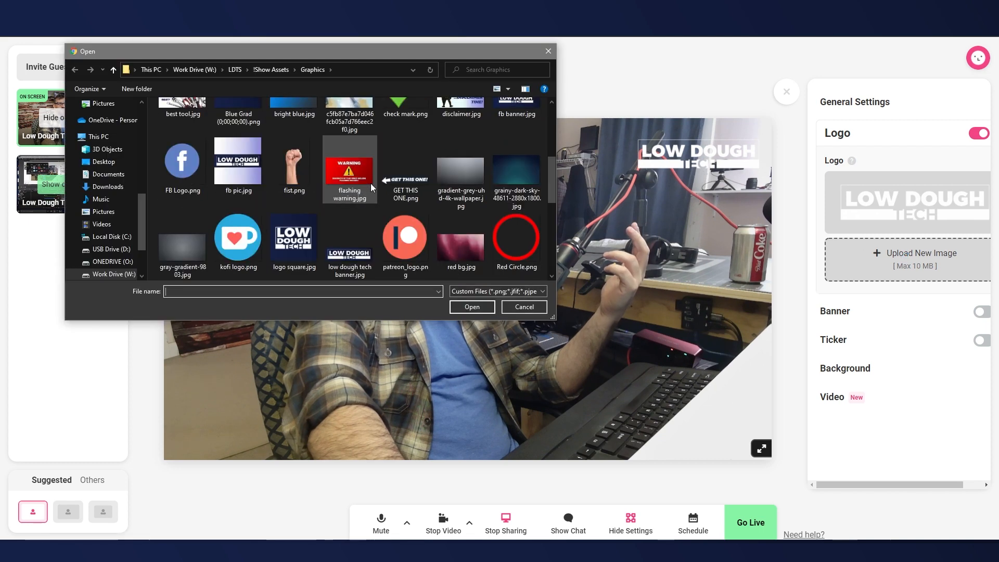
pyautogui.scroll(-3, 370, 183)
pyautogui.scroll(2, 370, 182)
pyautogui.click(300, 202)
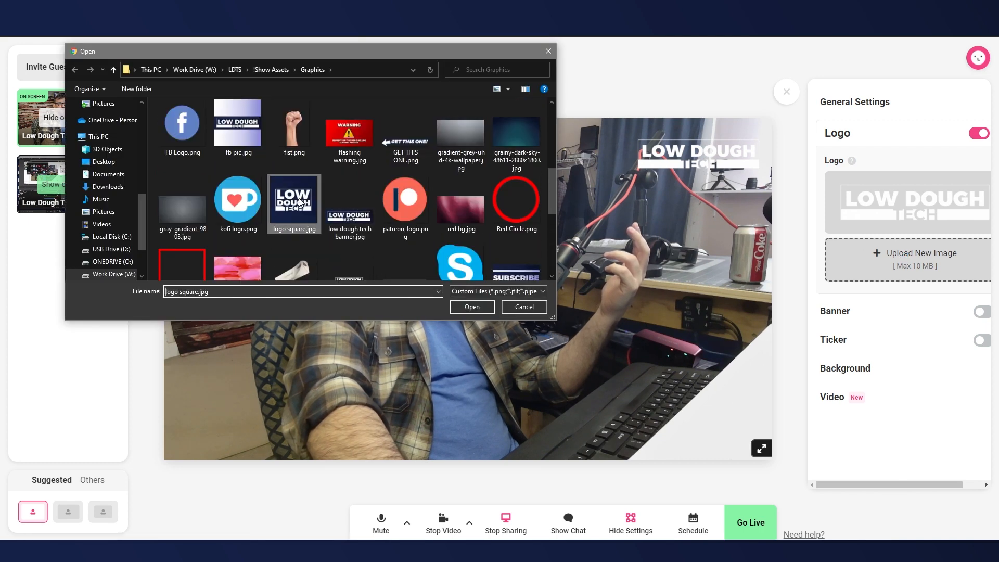
pyautogui.click(468, 308)
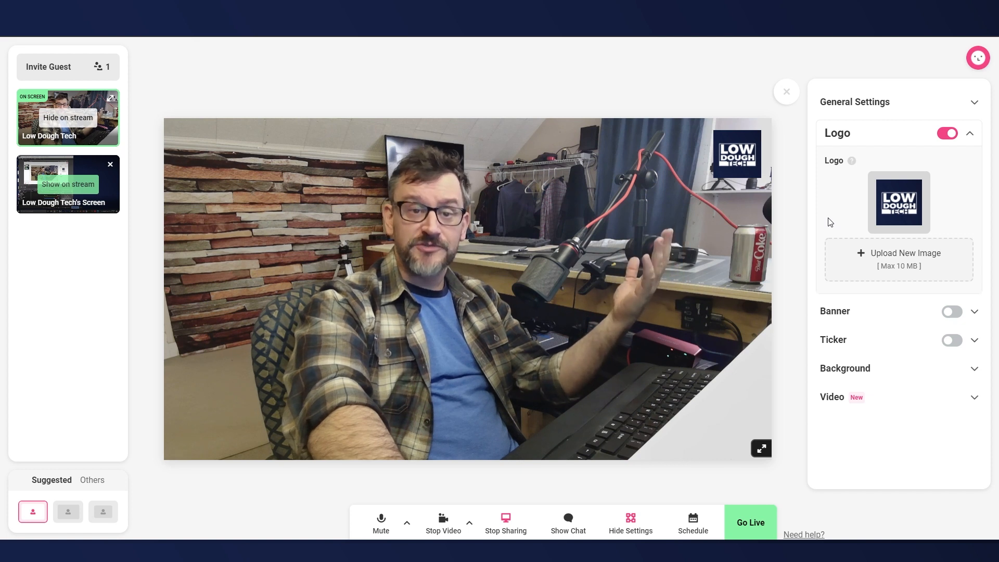
pyautogui.click(951, 135)
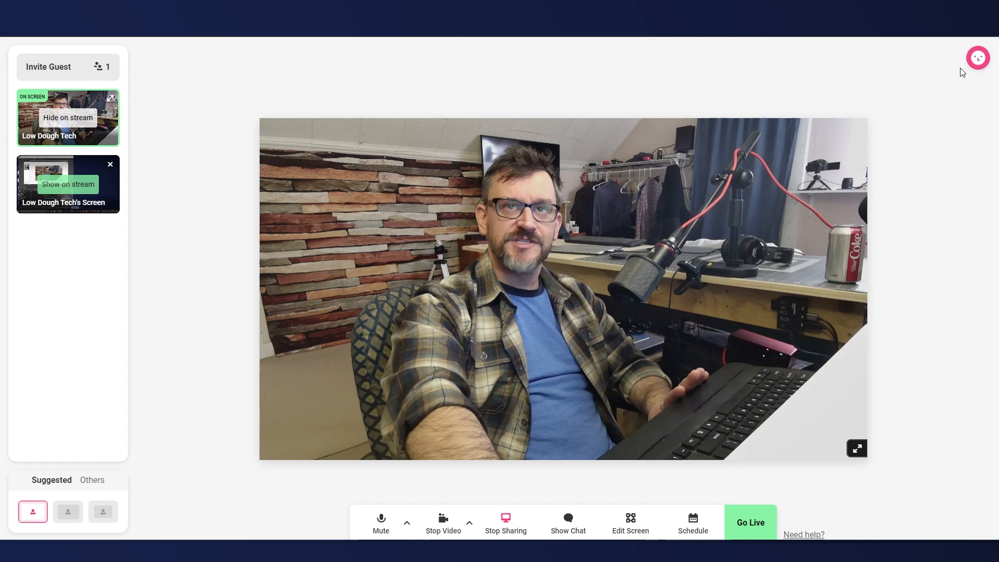
# Open the account settings, dismiss the Add Custom RTMP form without adding a destination, and view the past broadcasts.
pyautogui.moveTo(973, 62)
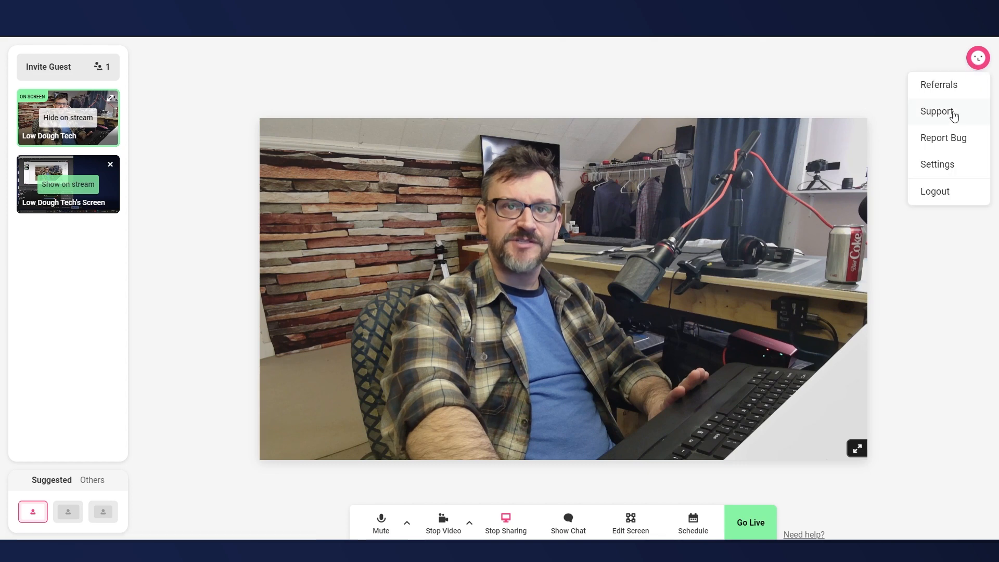
pyautogui.click(945, 164)
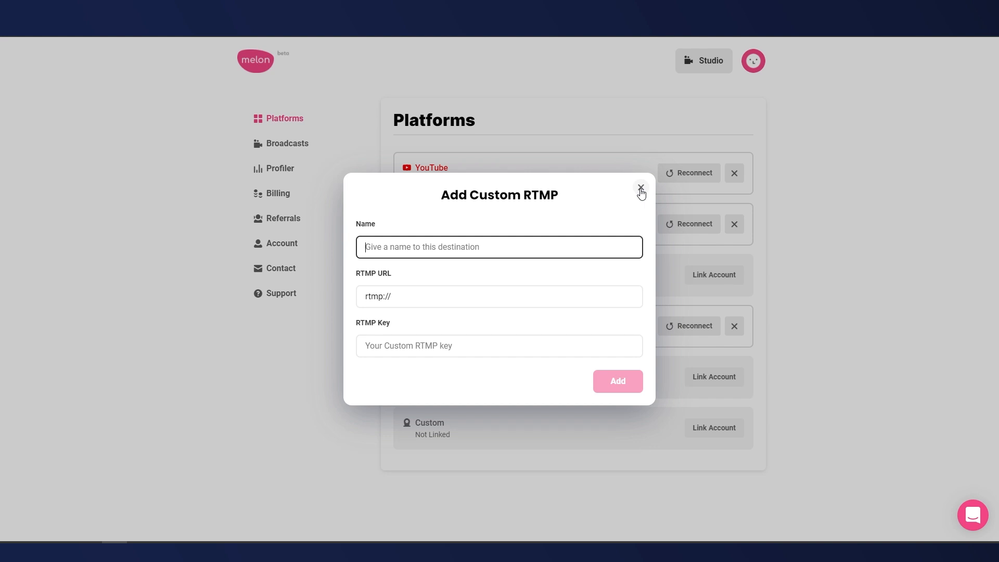
pyautogui.click(641, 188)
pyautogui.click(289, 146)
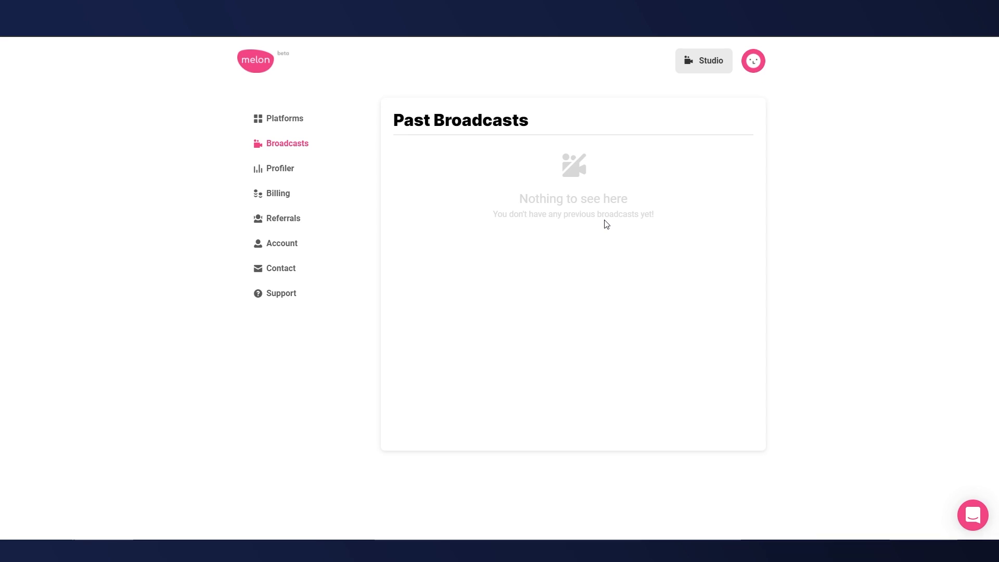
# Run the Profiler's camera test and review its results for each resolution.
pyautogui.click(280, 169)
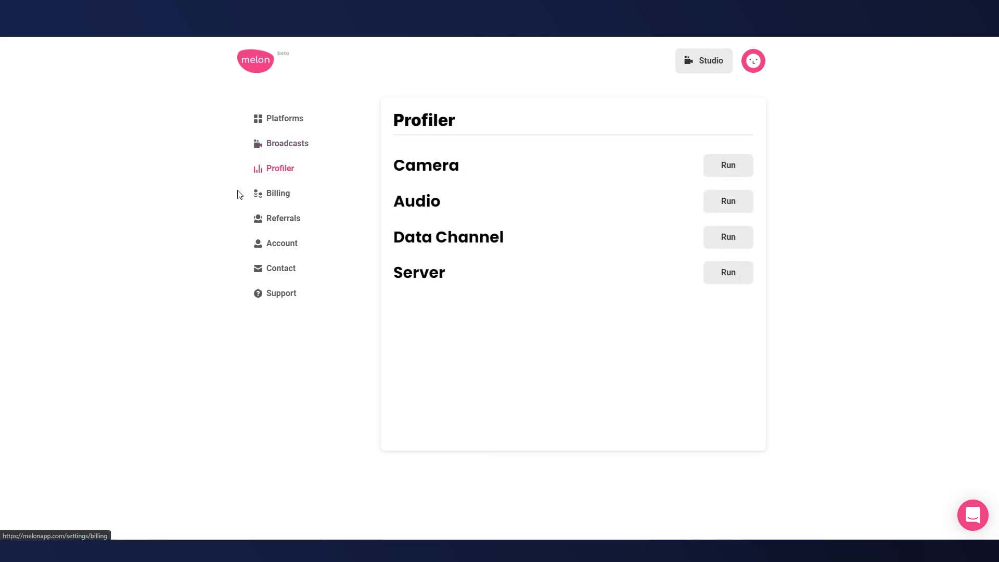
pyautogui.click(739, 168)
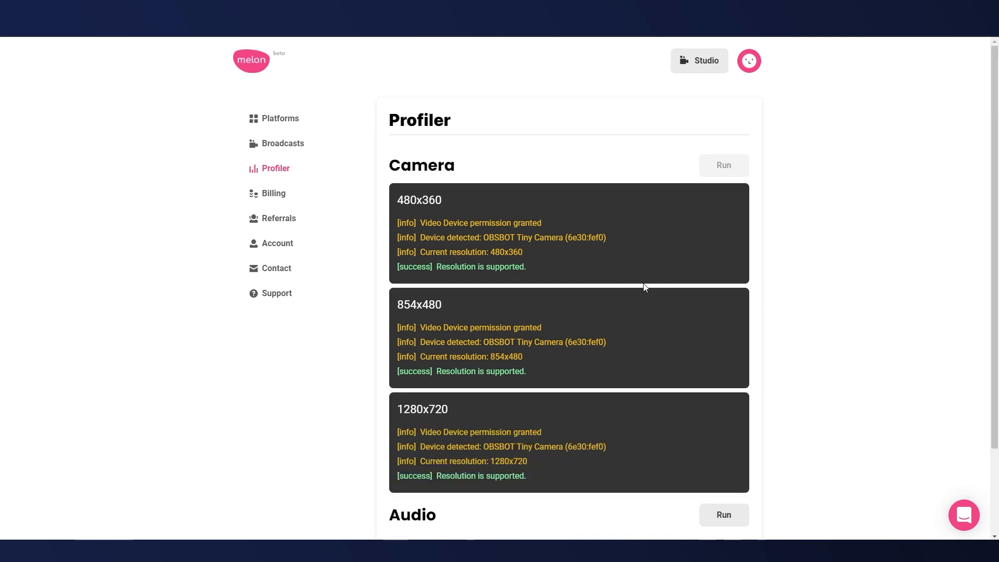
pyautogui.scroll(-3, 648, 287)
pyautogui.scroll(-1, 647, 289)
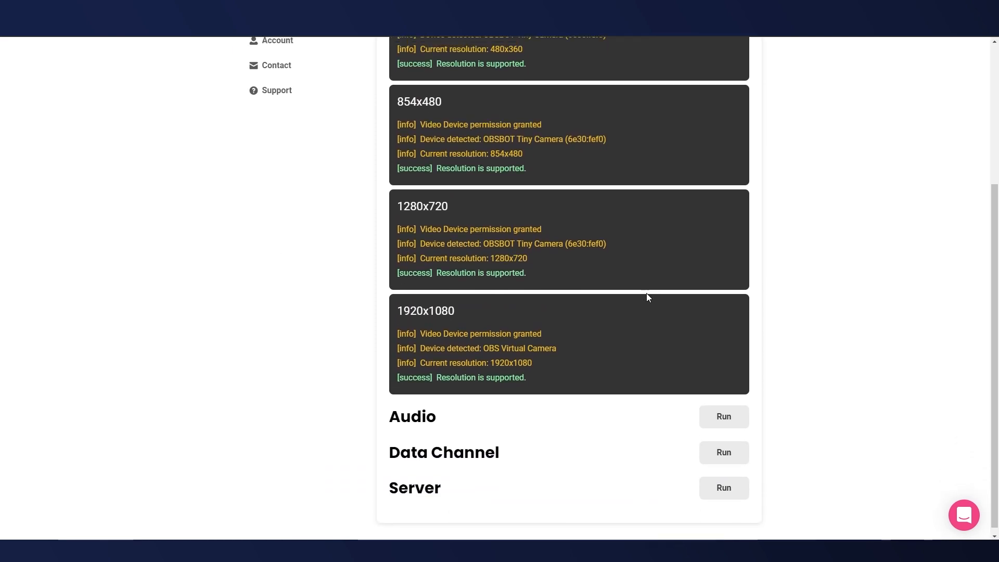
pyautogui.scroll(5, 646, 292)
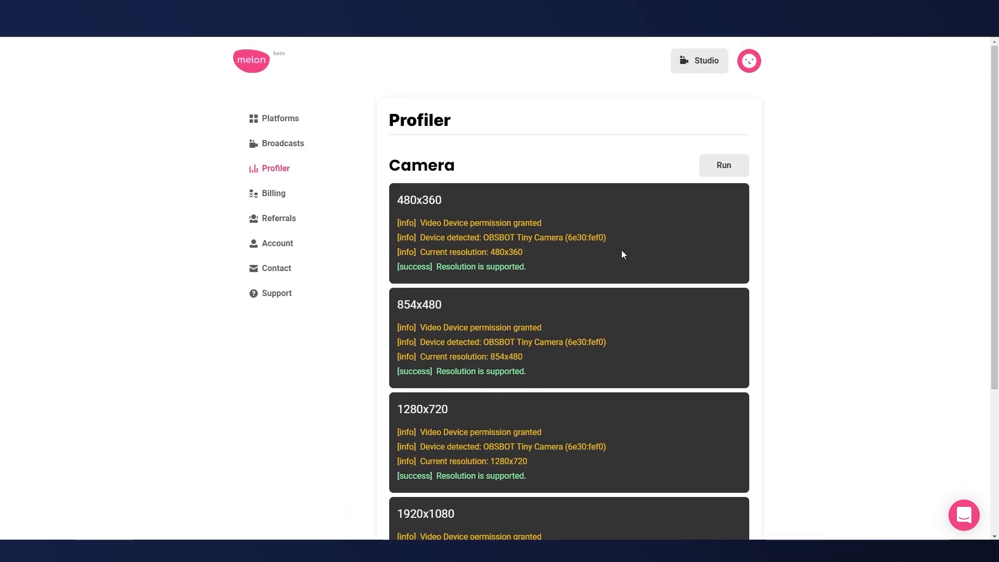
# Review the billing subscription details and the referral program's rewards, sharing options and stats.
pyautogui.click(266, 202)
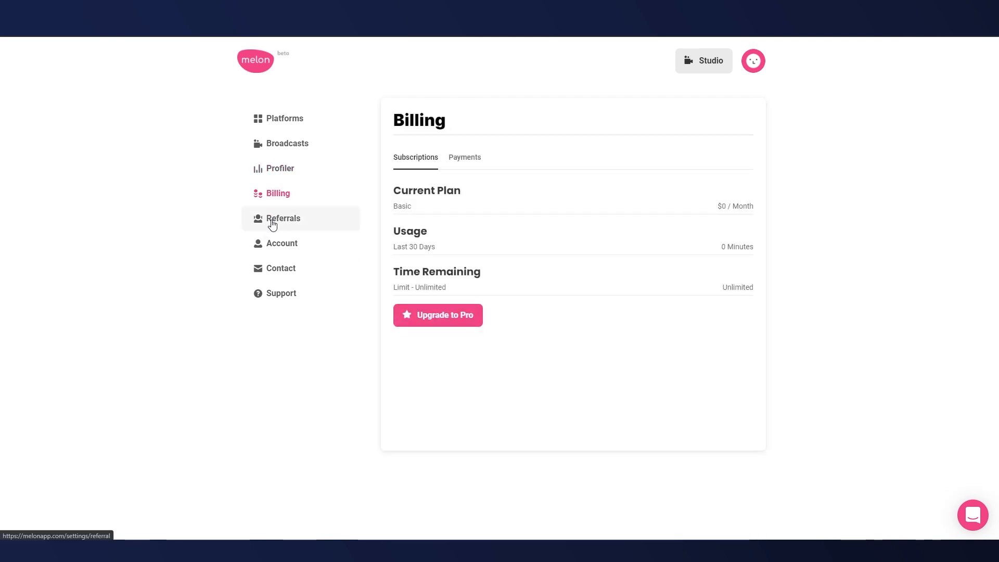
pyautogui.click(272, 225)
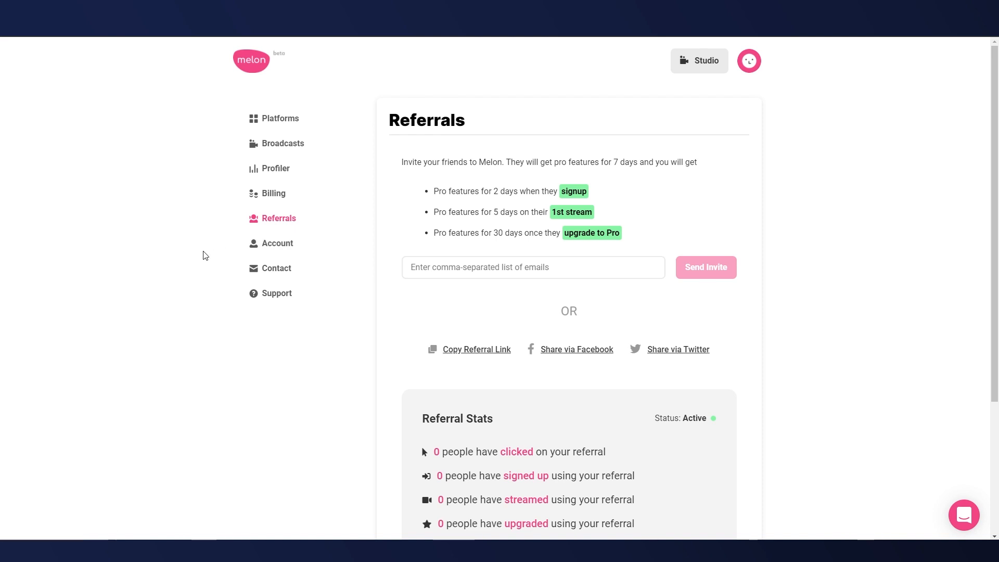
pyautogui.scroll(-1, 205, 255)
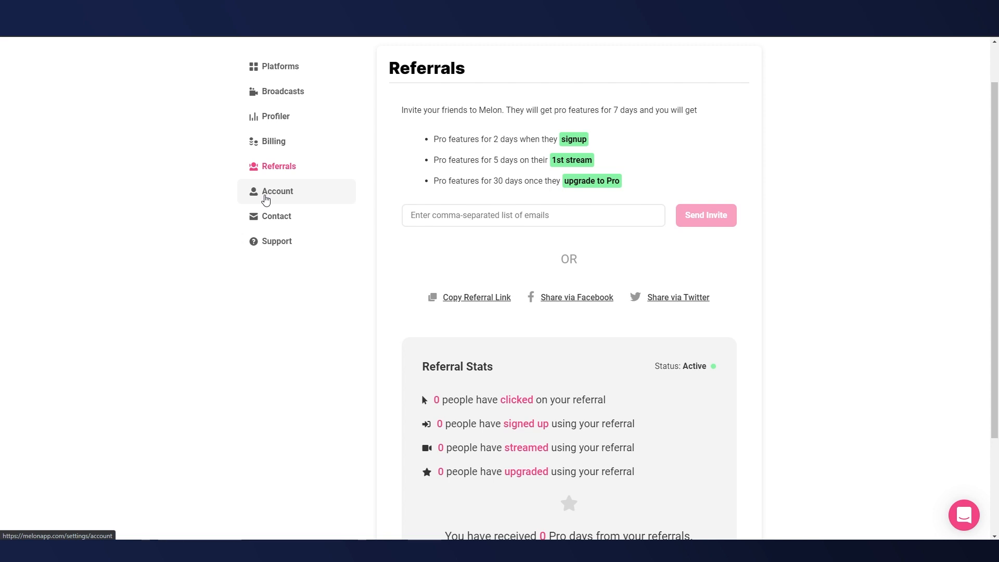
# Upload the square Low Dough Tech logo as the account's avatar.
pyautogui.click(266, 200)
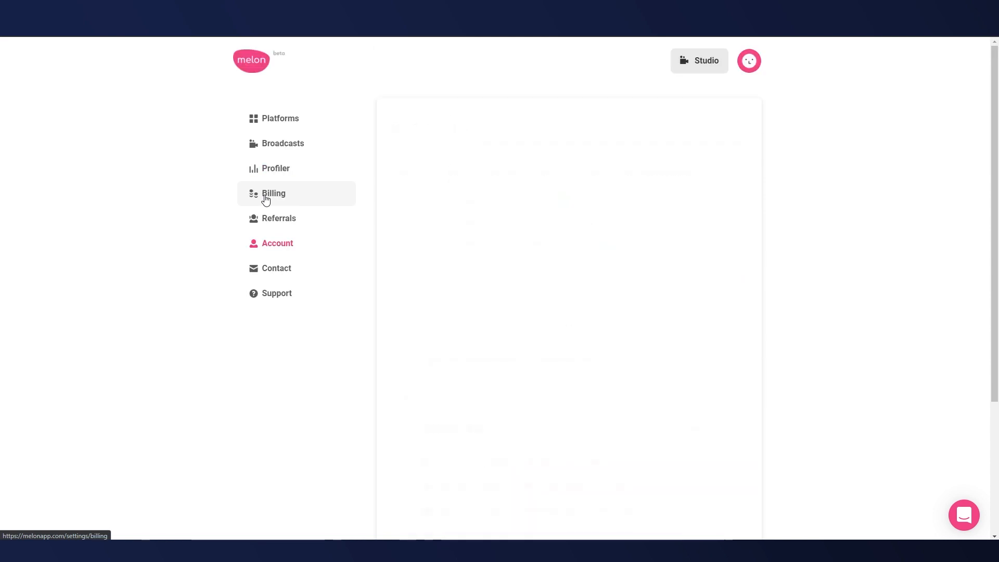
pyautogui.click(475, 326)
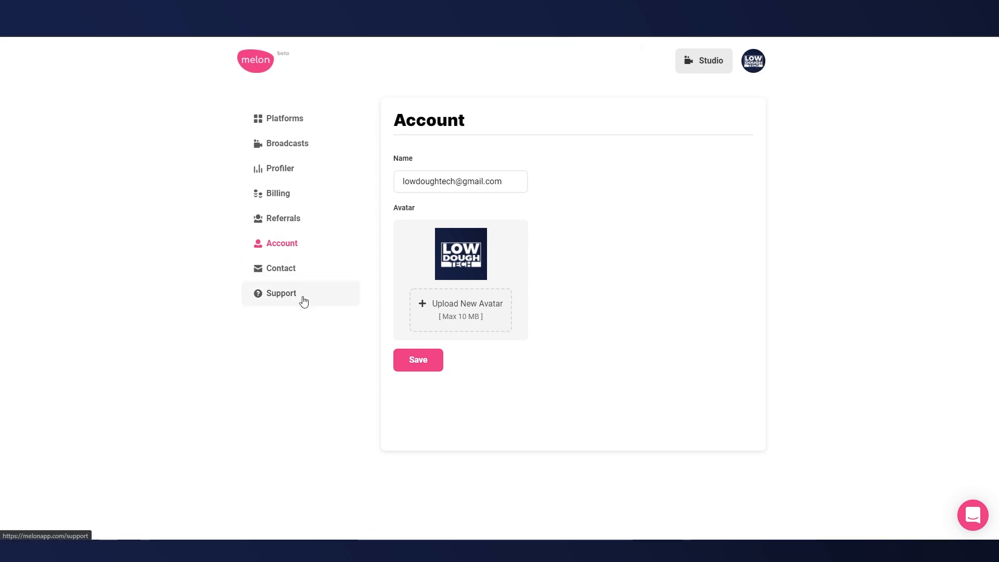
# Look over the contact form and the support page's guide links and frequently asked questions.
pyautogui.click(281, 271)
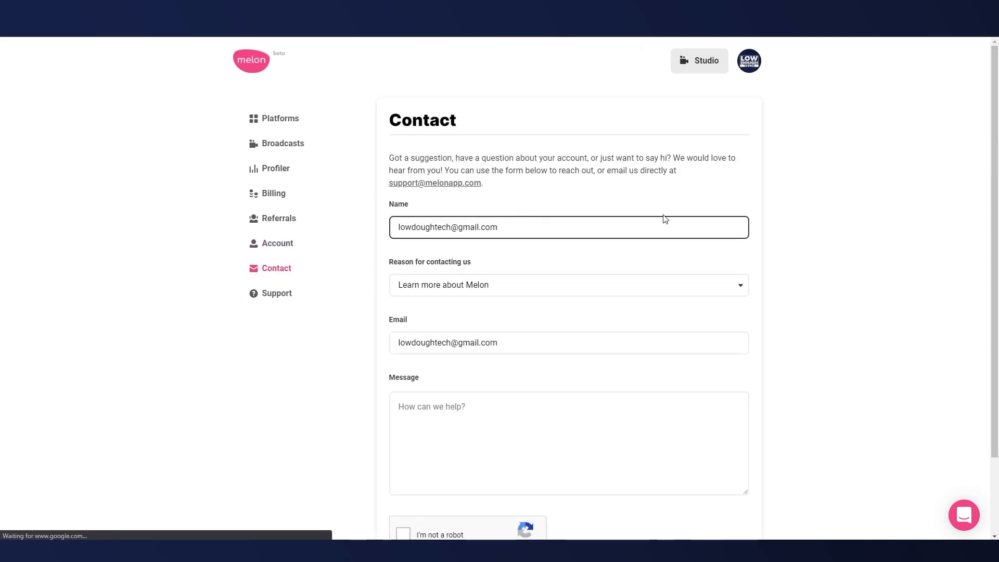
pyautogui.click(284, 299)
pyautogui.scroll(-6, 560, 290)
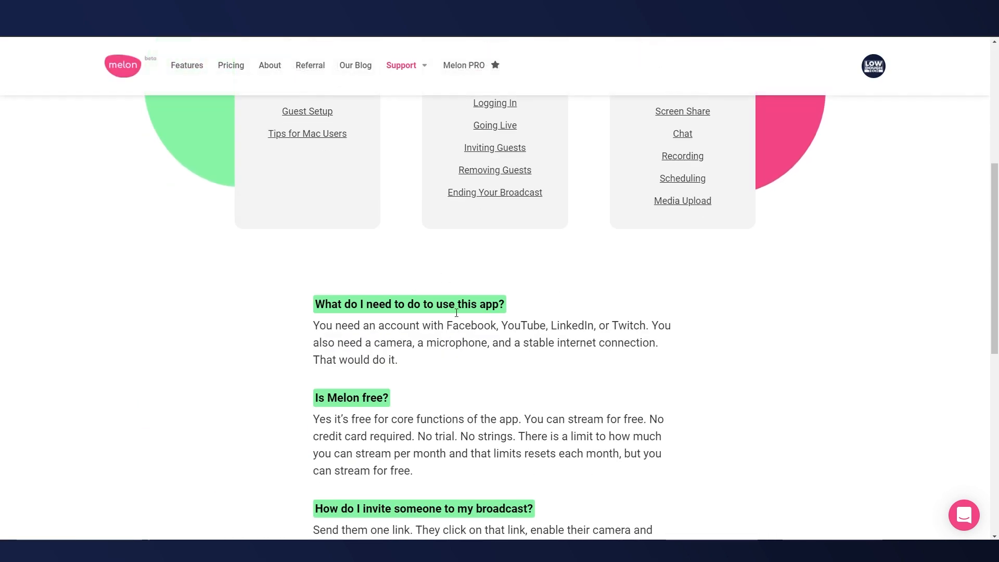
pyautogui.scroll(5, 457, 313)
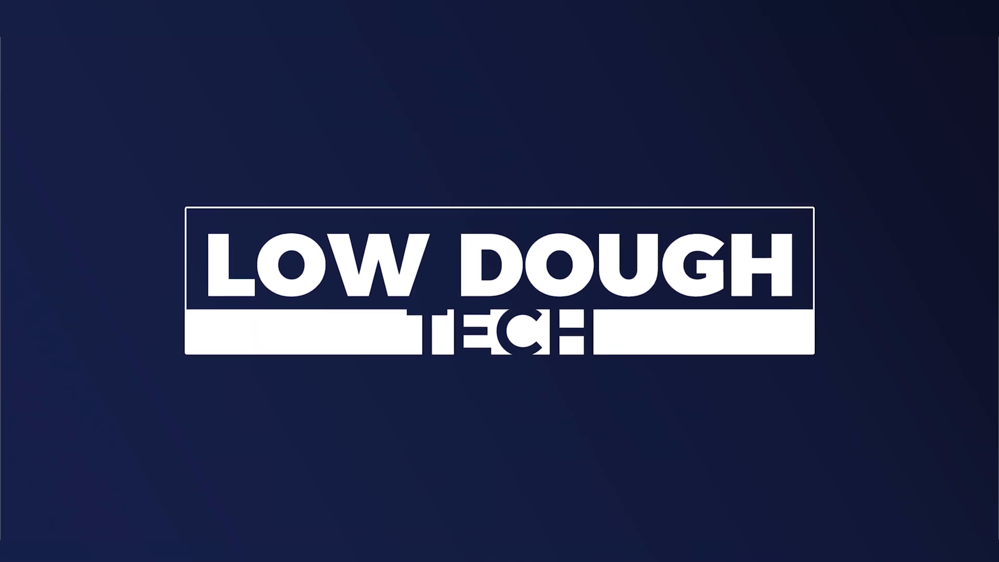
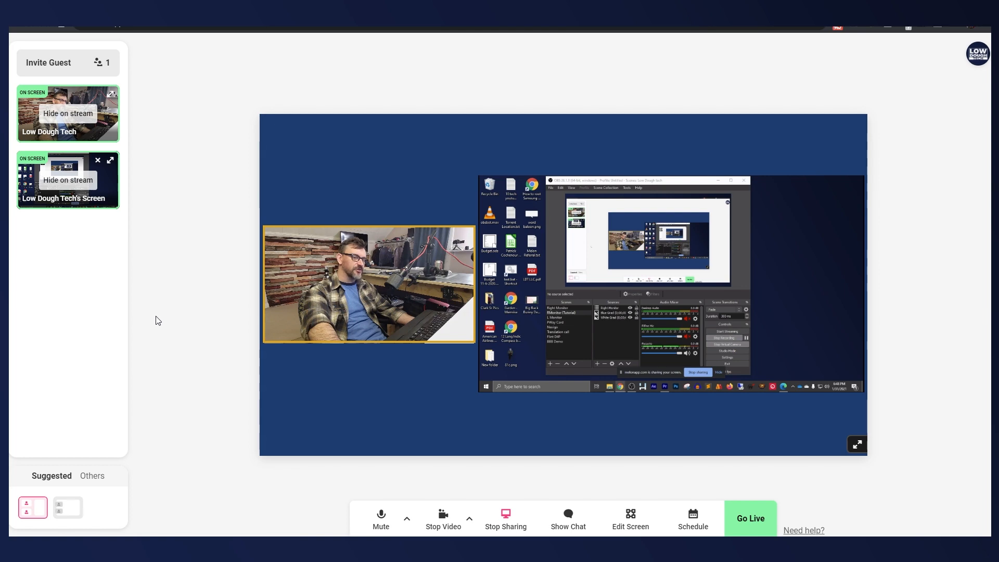
# Start a live stream to the YouTube channel as Unlisted, with the title "Test" and the description "test".
pyautogui.click(770, 523)
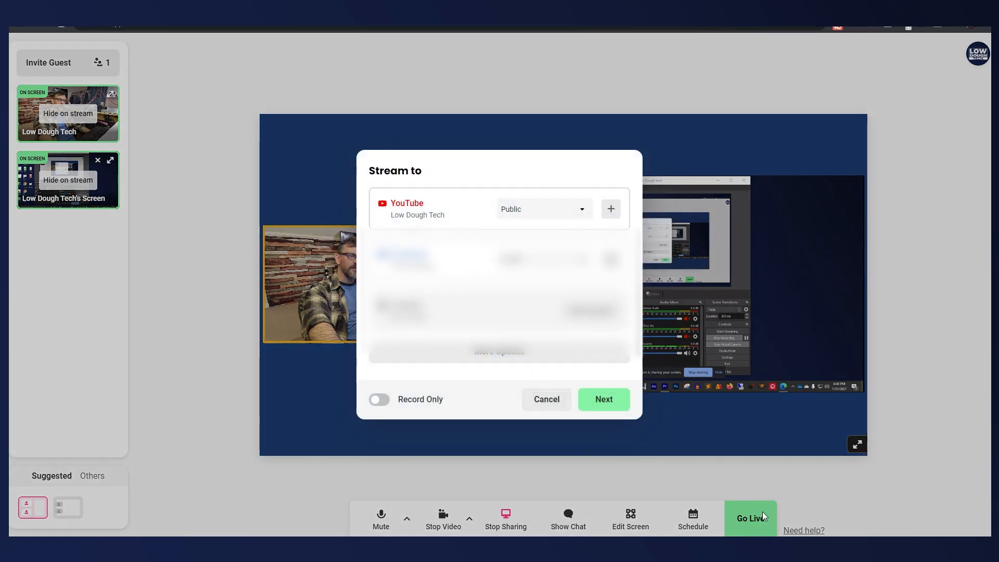
pyautogui.click(411, 216)
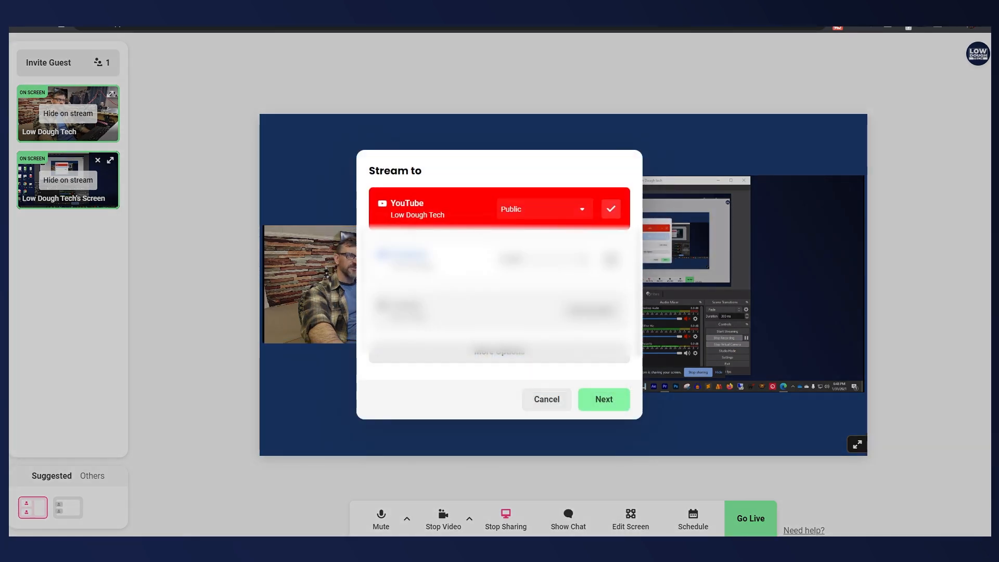
pyautogui.click(581, 214)
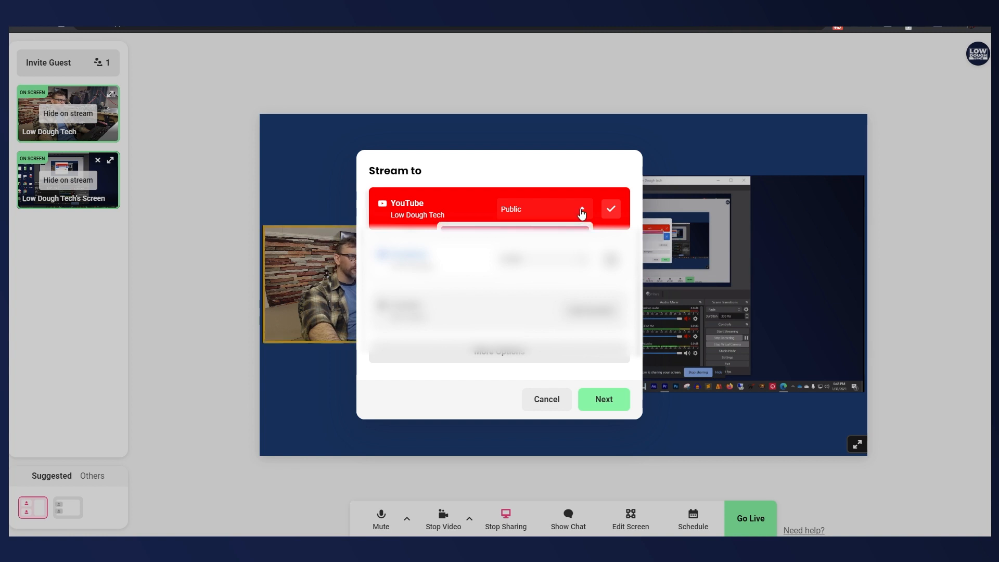
pyautogui.click(520, 260)
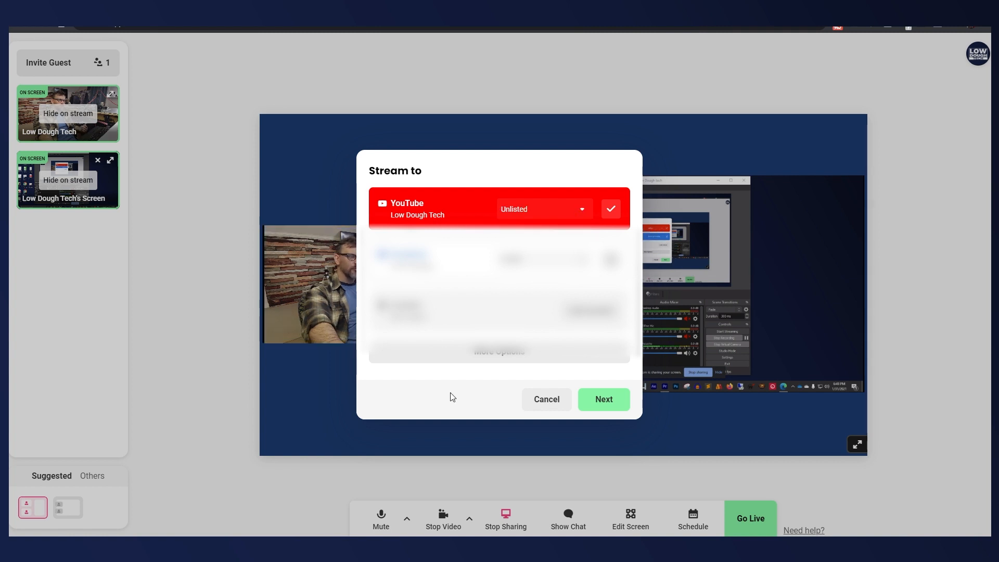
pyautogui.click(609, 405)
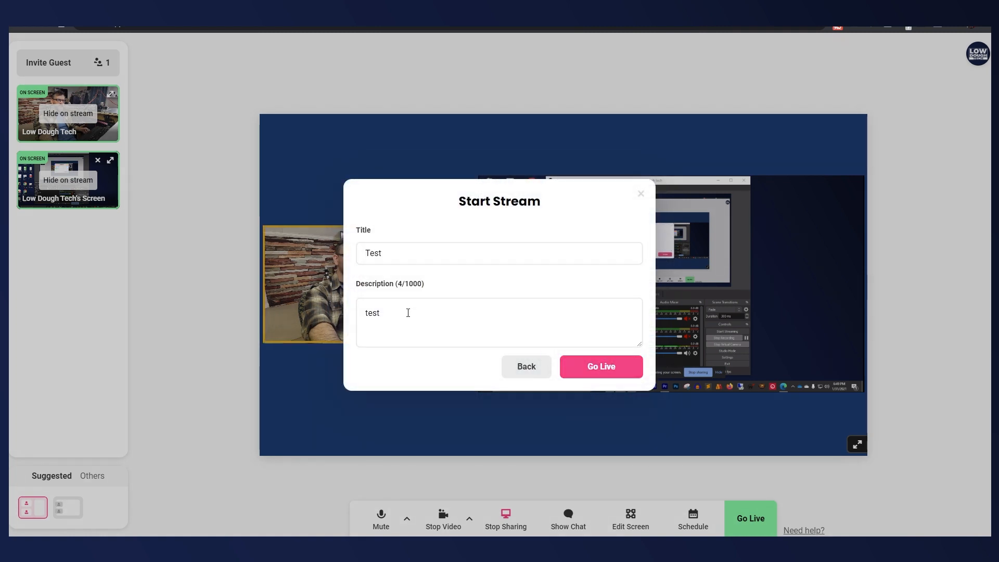
pyautogui.click(604, 366)
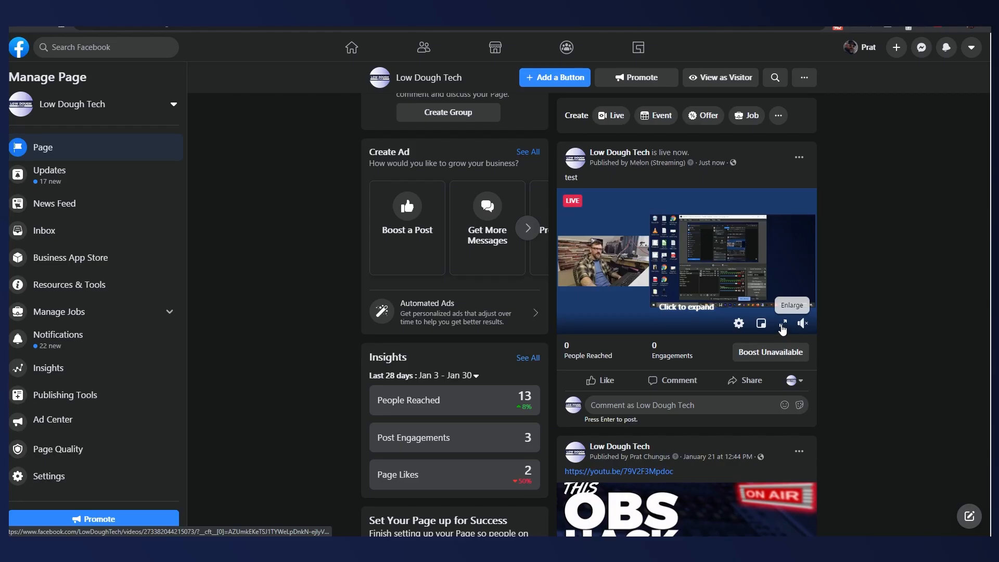
# Enlarge the live video on the Facebook page and check its playback quality options.
pyautogui.click(783, 327)
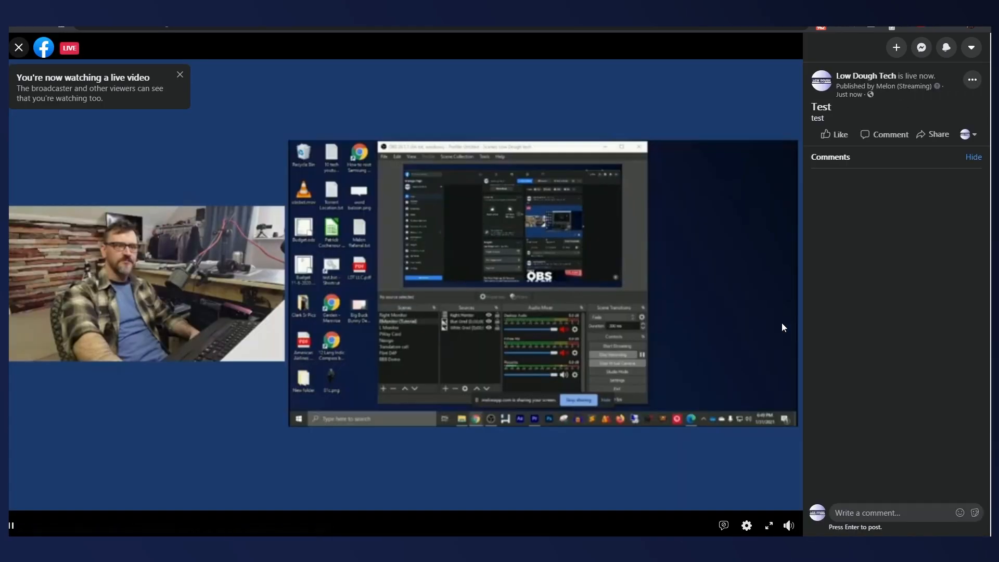
pyautogui.click(746, 526)
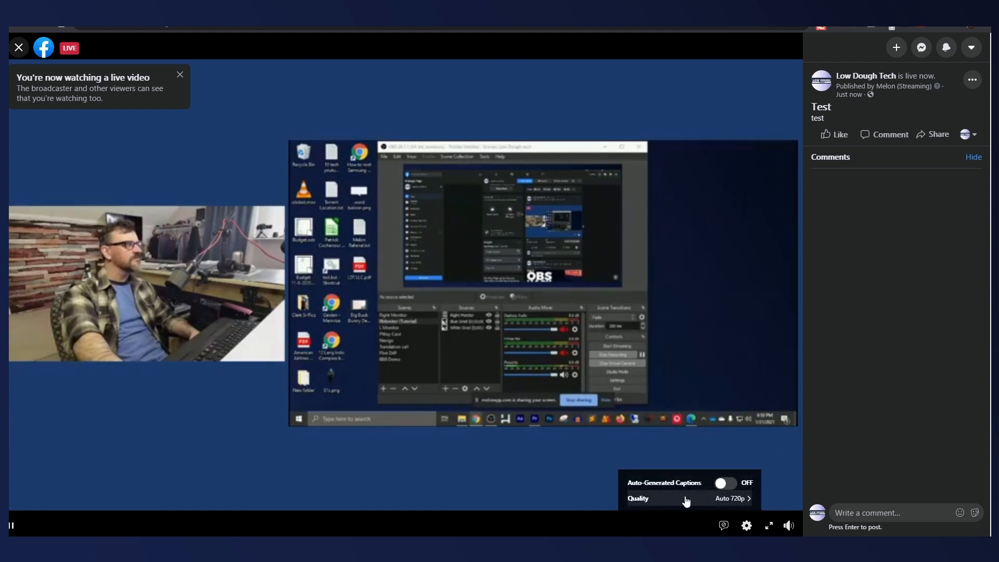
pyautogui.click(718, 499)
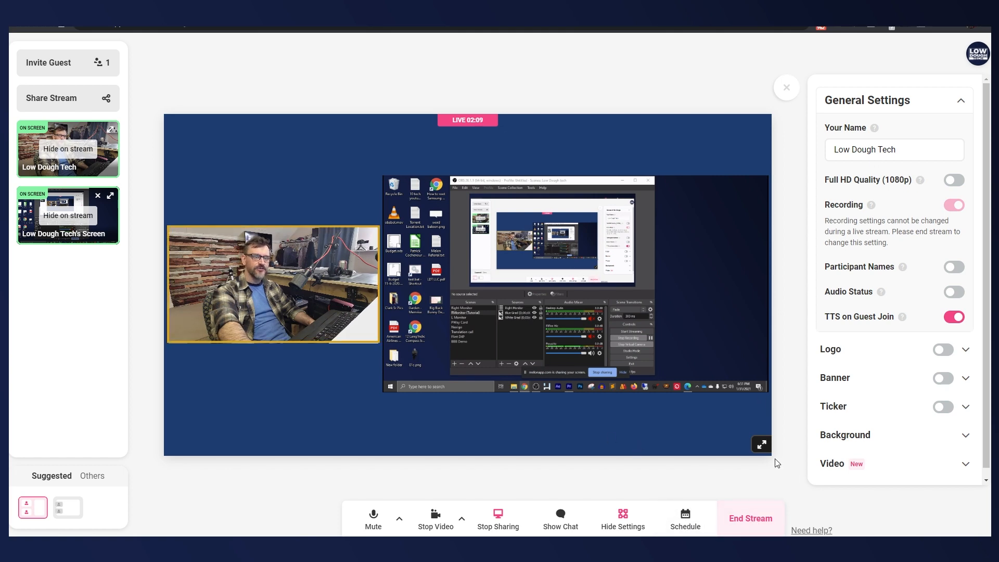
# End the running stream in the Melon studio and check the quality options of the Test Stream video on Facebook.
pyautogui.click(751, 520)
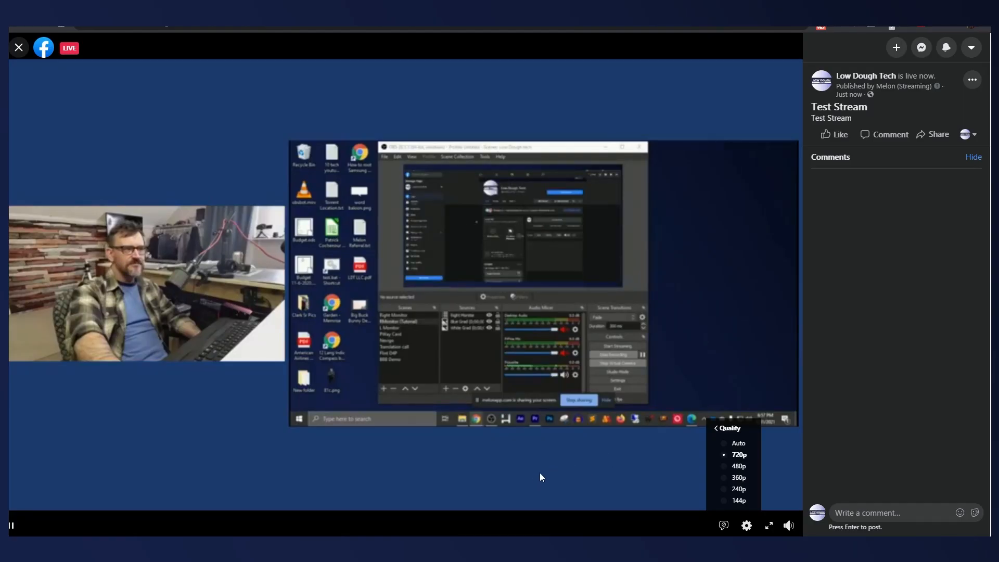
pyautogui.click(539, 472)
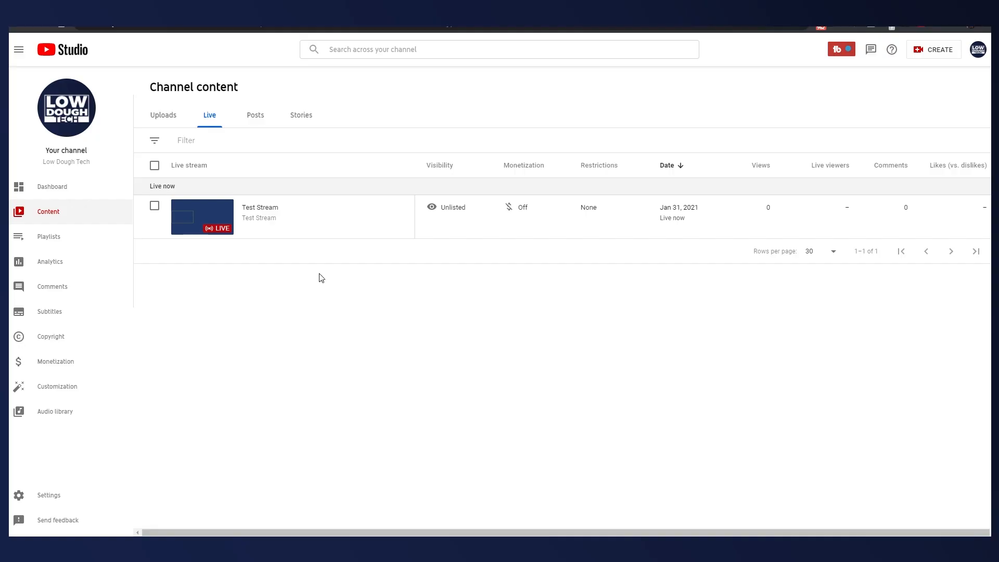
# Open the details of the live Test Stream in YouTube Studio and follow its video link to the watch page.
pyautogui.click(201, 217)
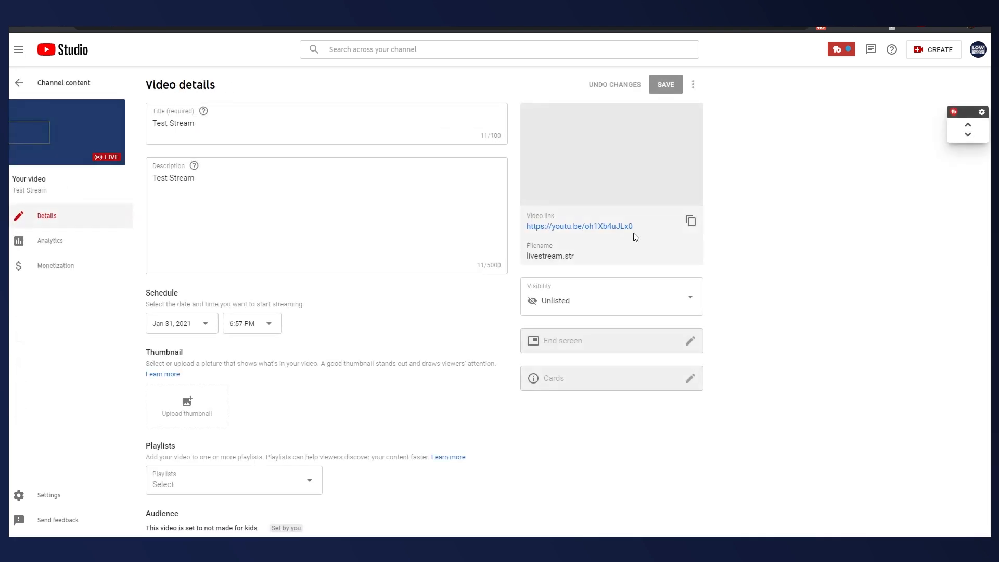
pyautogui.click(611, 231)
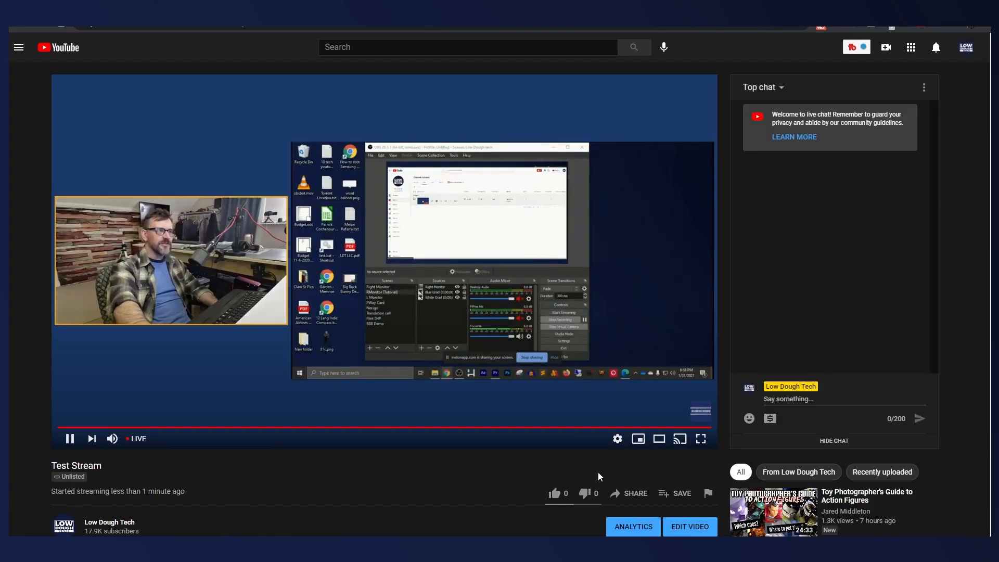
# Set the Test Stream's playback quality to 1080p and inspect the picture in full screen.
pyautogui.click(619, 440)
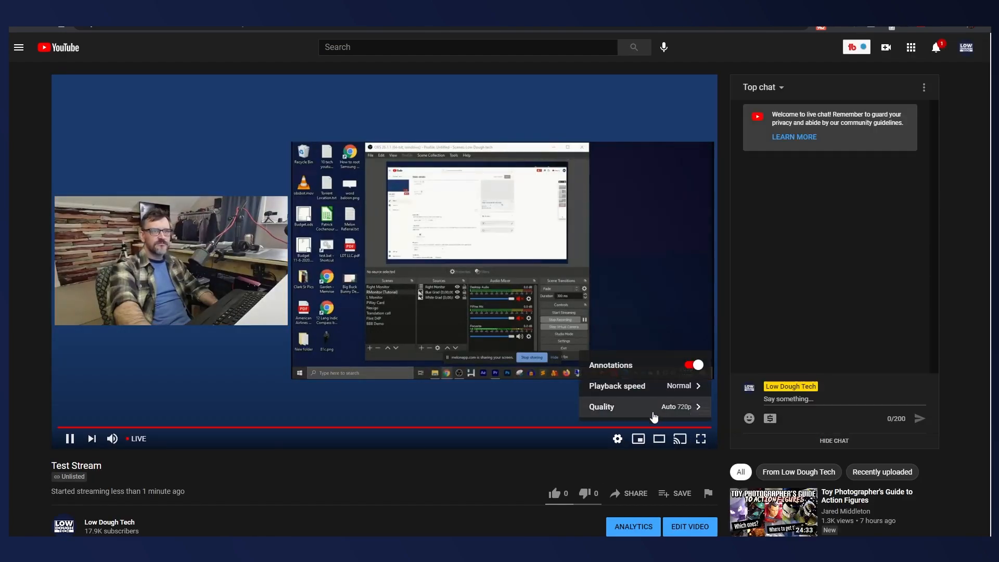
pyautogui.click(657, 408)
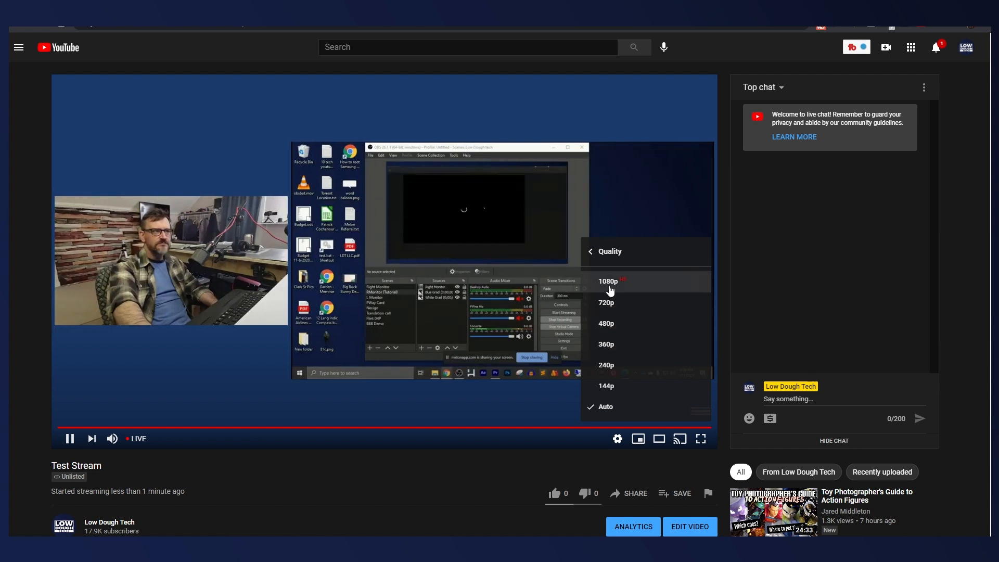
pyautogui.click(609, 282)
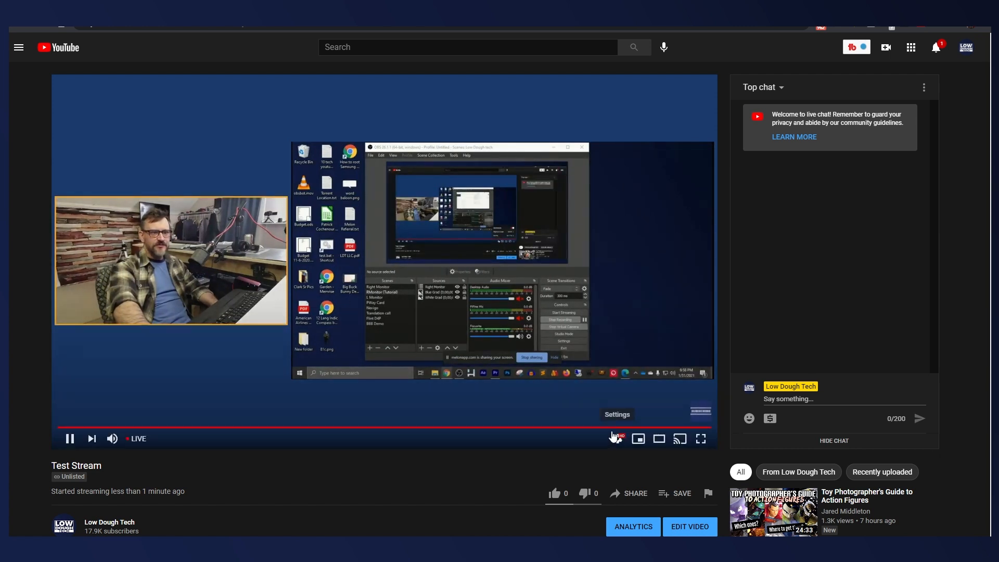
pyautogui.click(700, 440)
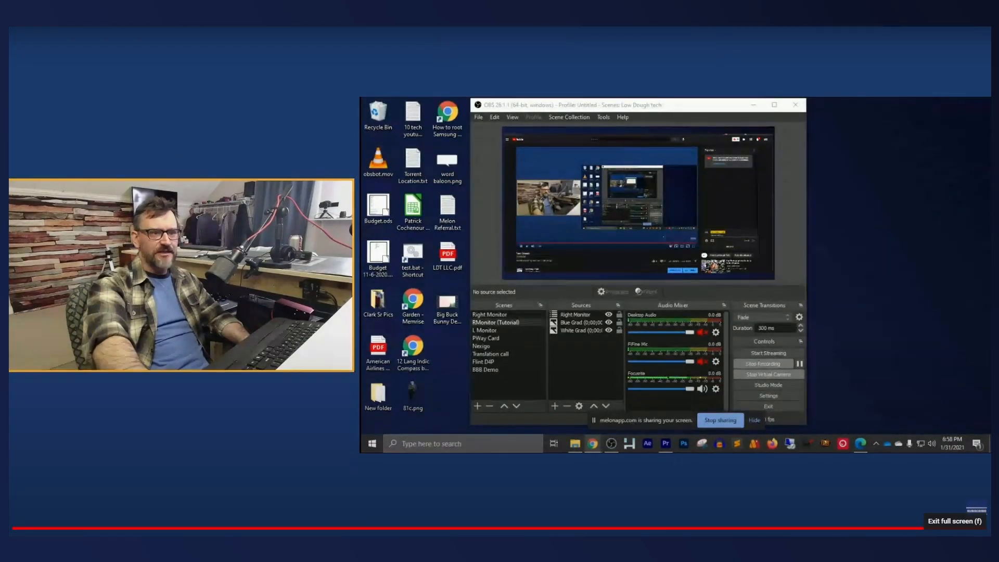
pyautogui.click(976, 511)
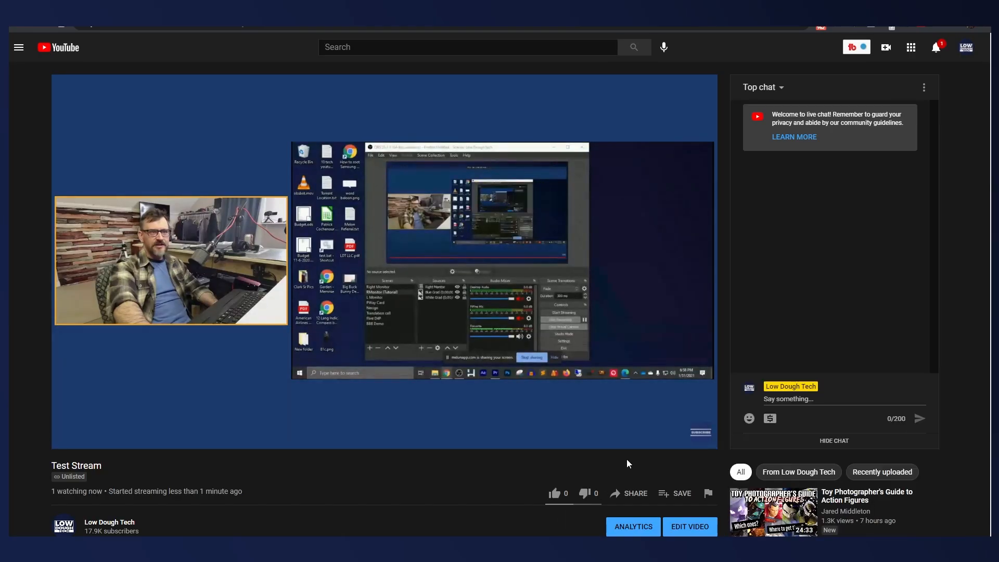
# Set the Test Stream's playback quality to 720p and view it in full screen.
pyautogui.moveTo(638, 444)
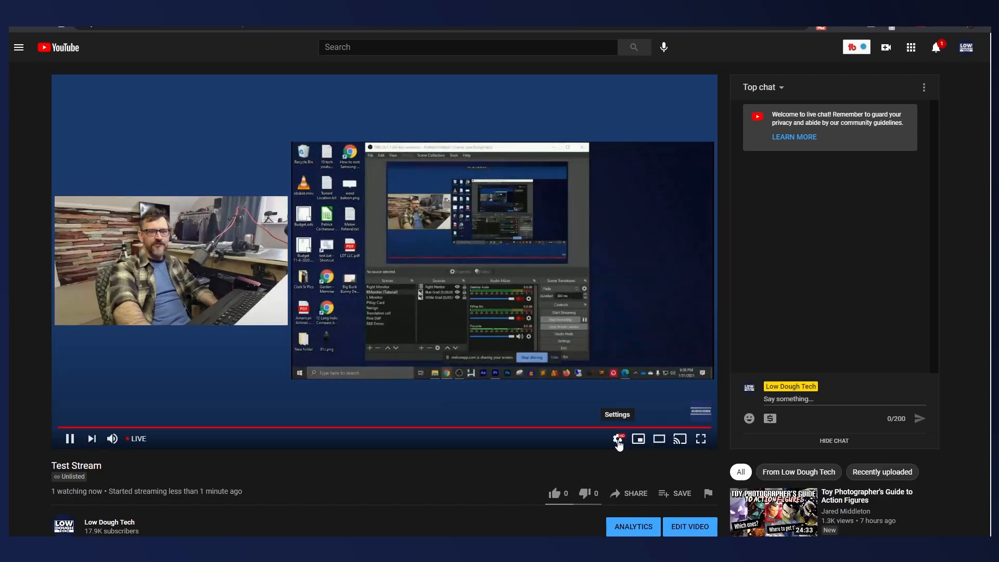
pyautogui.click(618, 439)
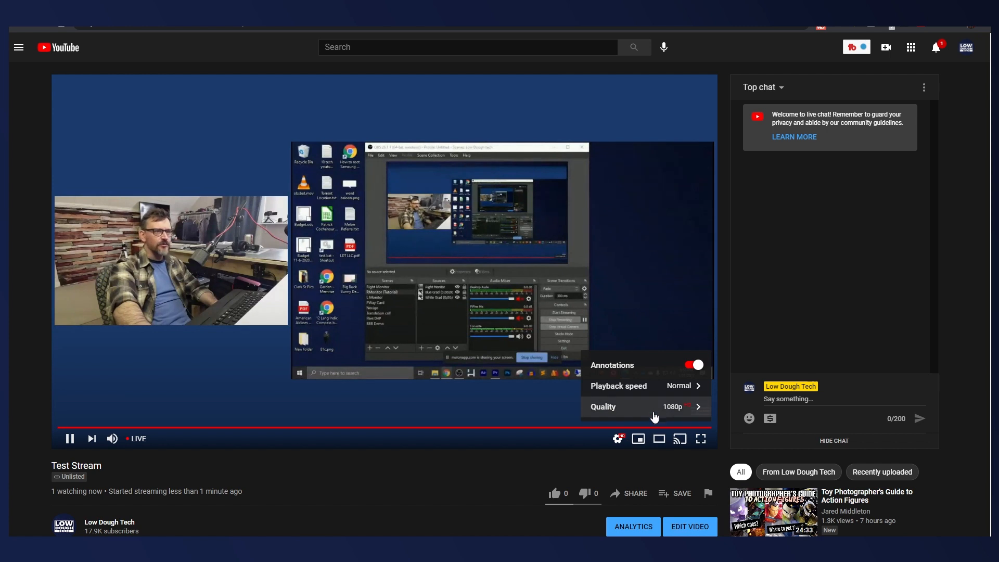
pyautogui.click(654, 409)
pyautogui.click(606, 302)
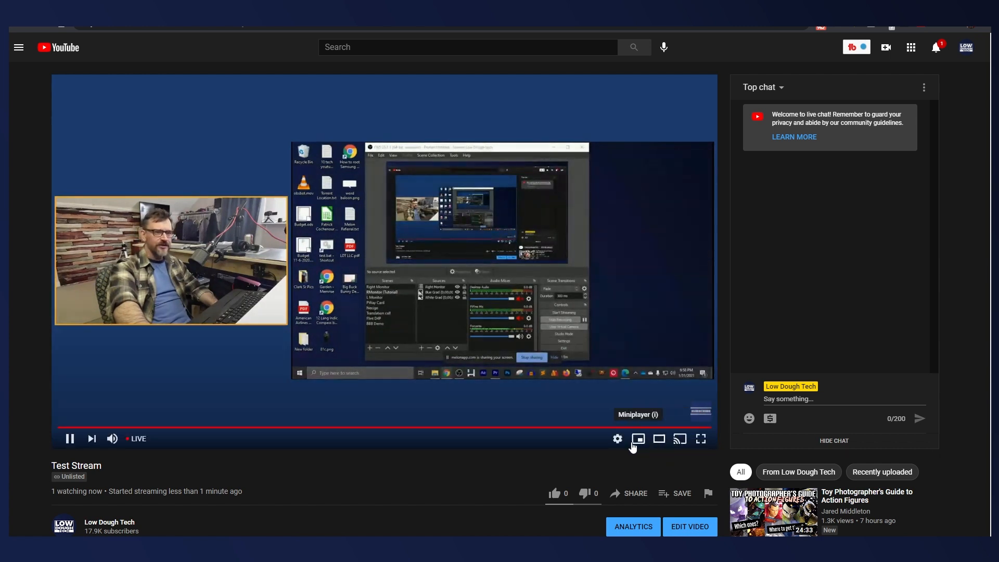
pyautogui.click(701, 438)
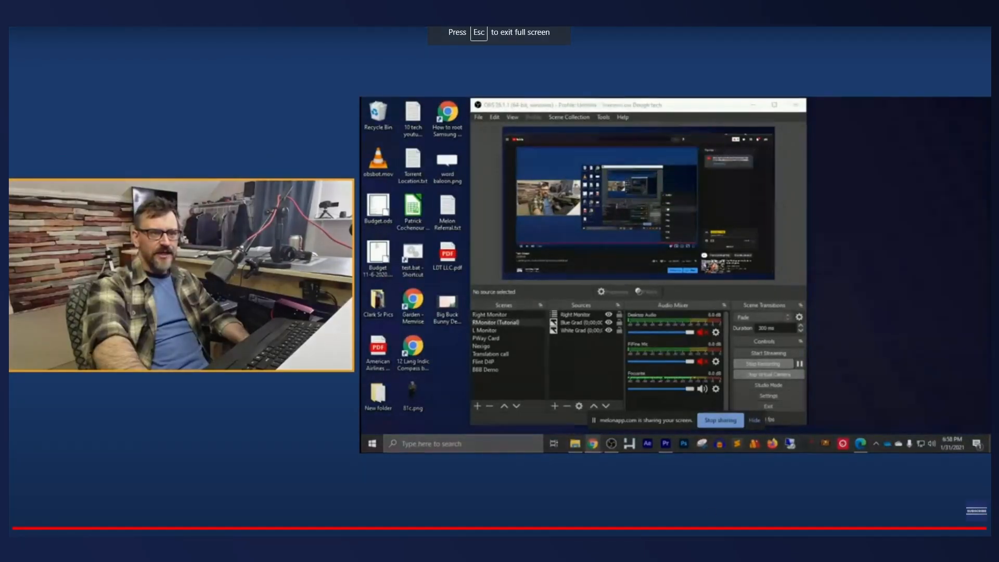
# Switch the full-screen playback quality to 1080p and back to 720p to compare the picture.
pyautogui.click(916, 544)
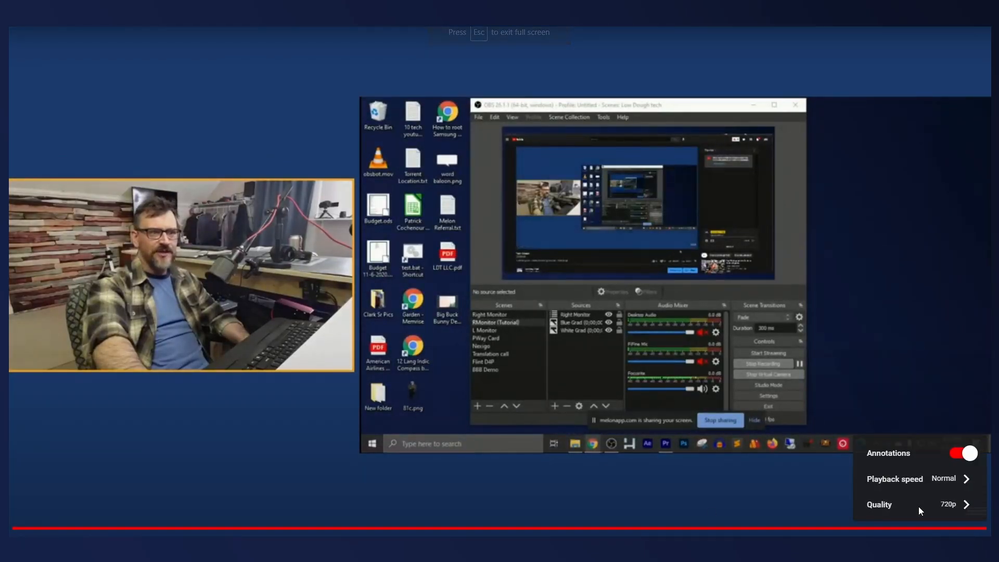
pyautogui.click(919, 506)
pyautogui.click(894, 352)
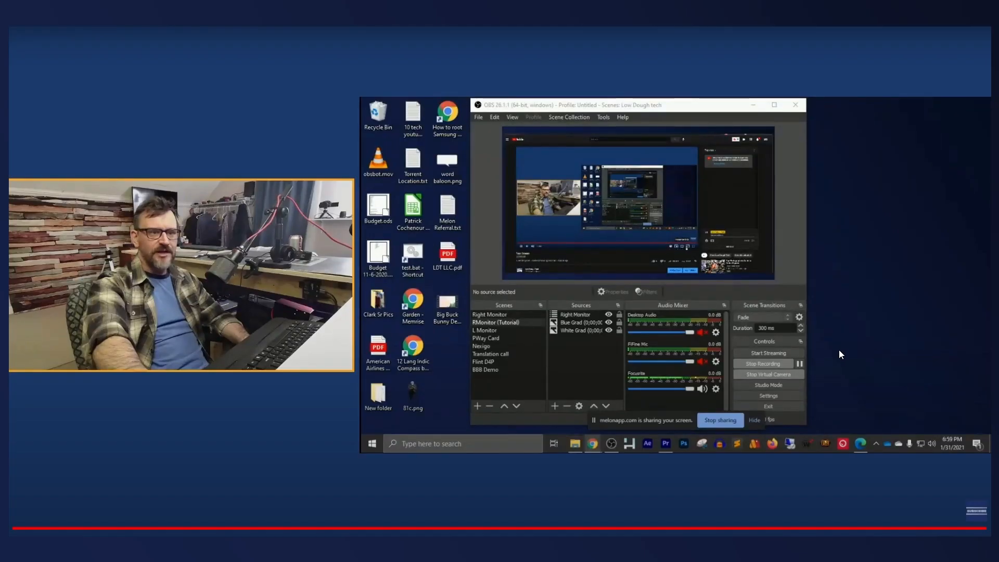
pyautogui.click(916, 544)
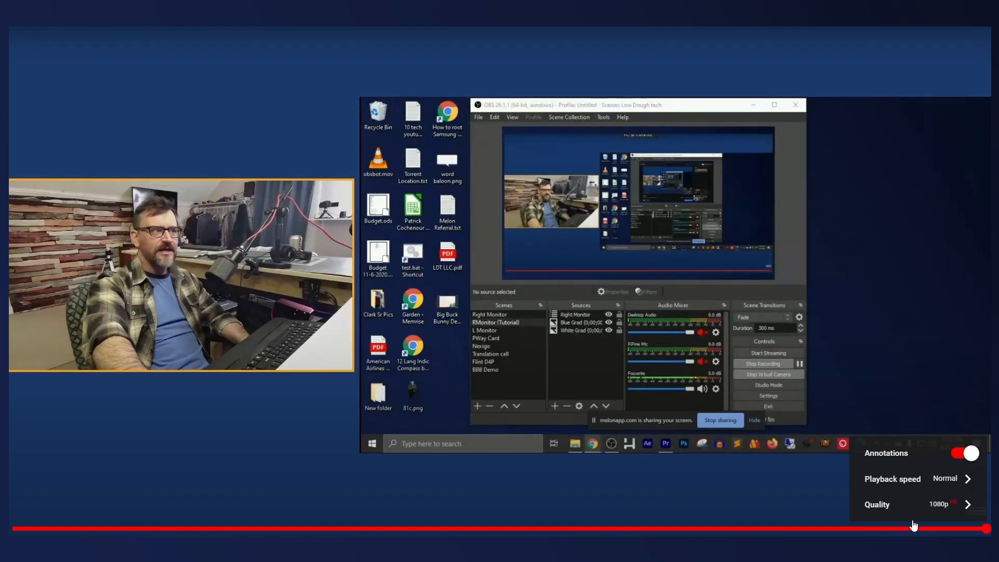
pyautogui.click(924, 504)
pyautogui.click(885, 377)
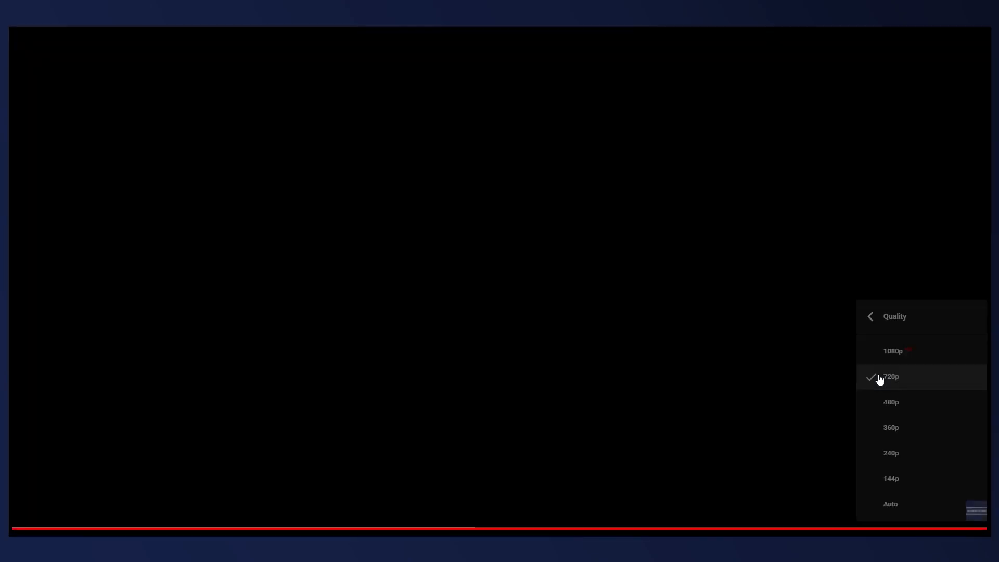
# Leave the full-screen video, return to the Melon studio and end the live stream.
pyautogui.click(271, 435)
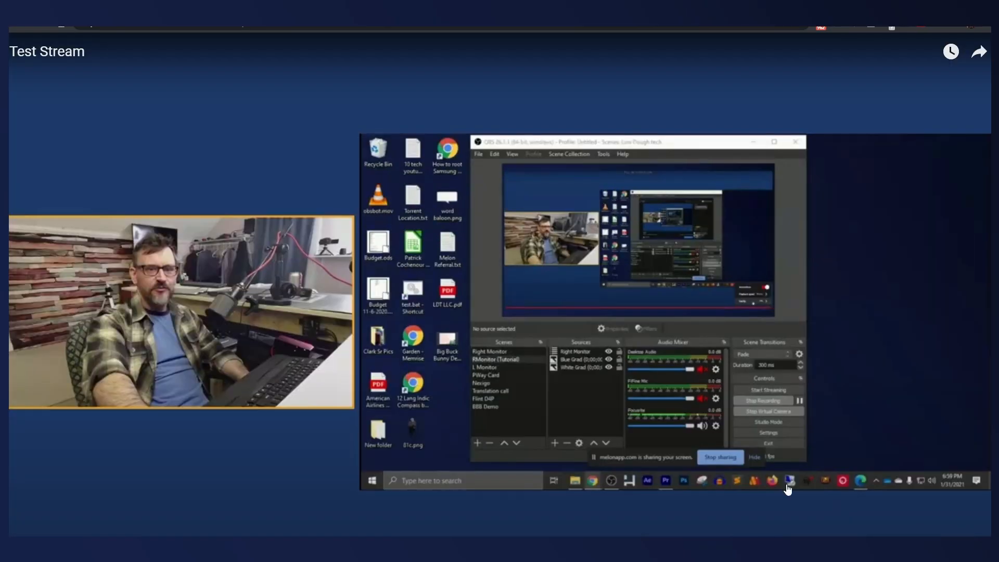
pyautogui.click(975, 539)
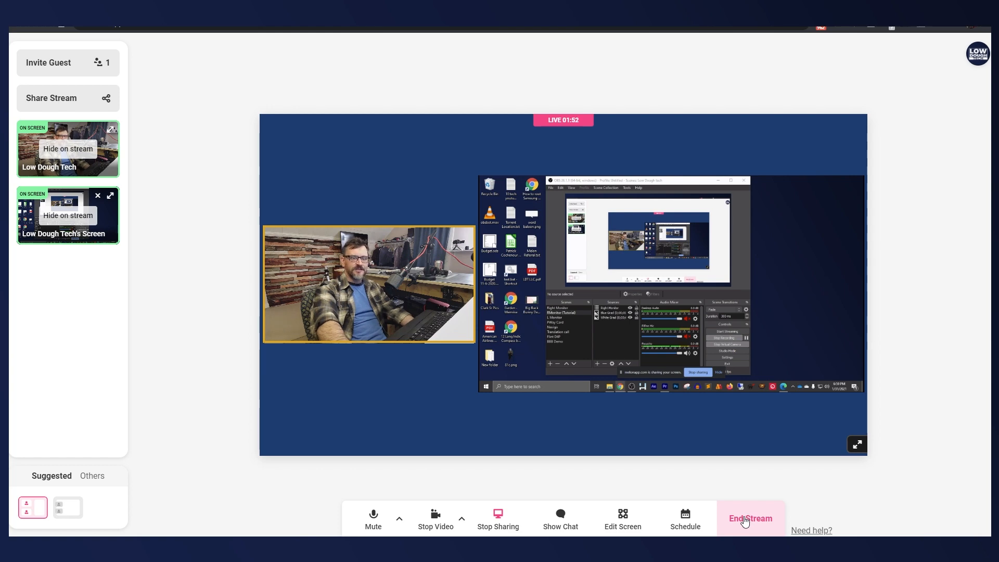
pyautogui.click(747, 519)
pyautogui.click(566, 307)
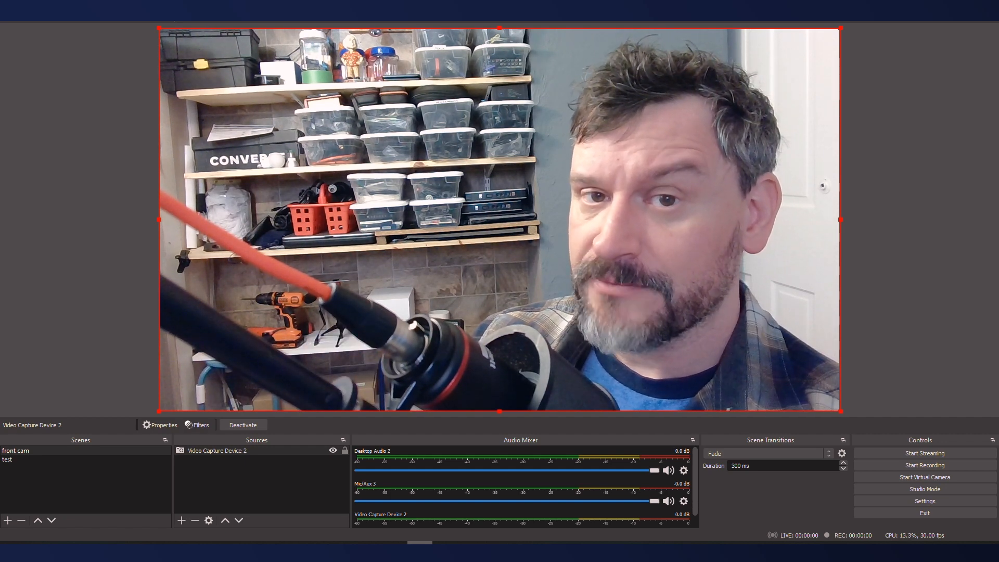
# Switch to OBS and start the virtual camera with the Video Capture Device 2 source.
pyautogui.click(898, 452)
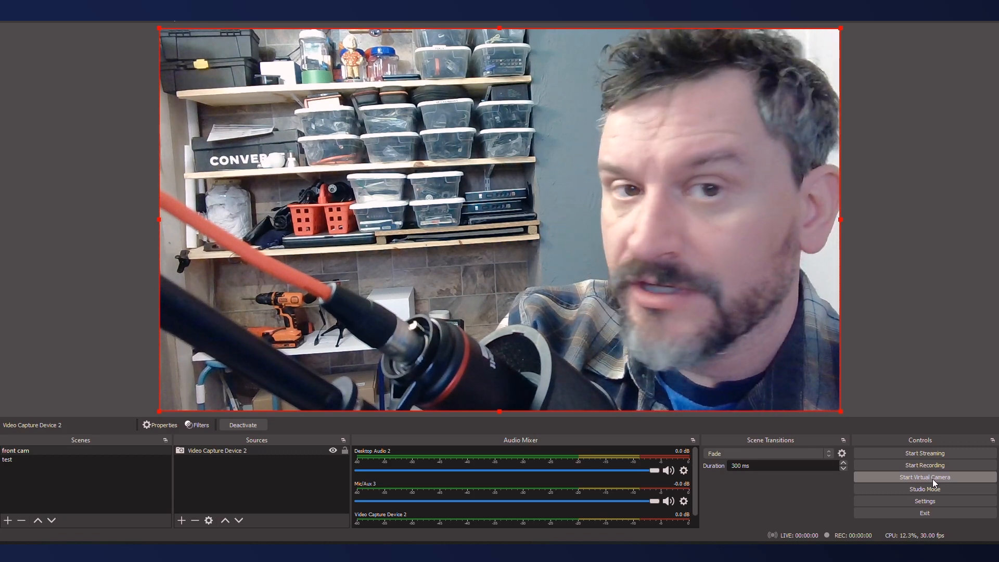
pyautogui.click(934, 477)
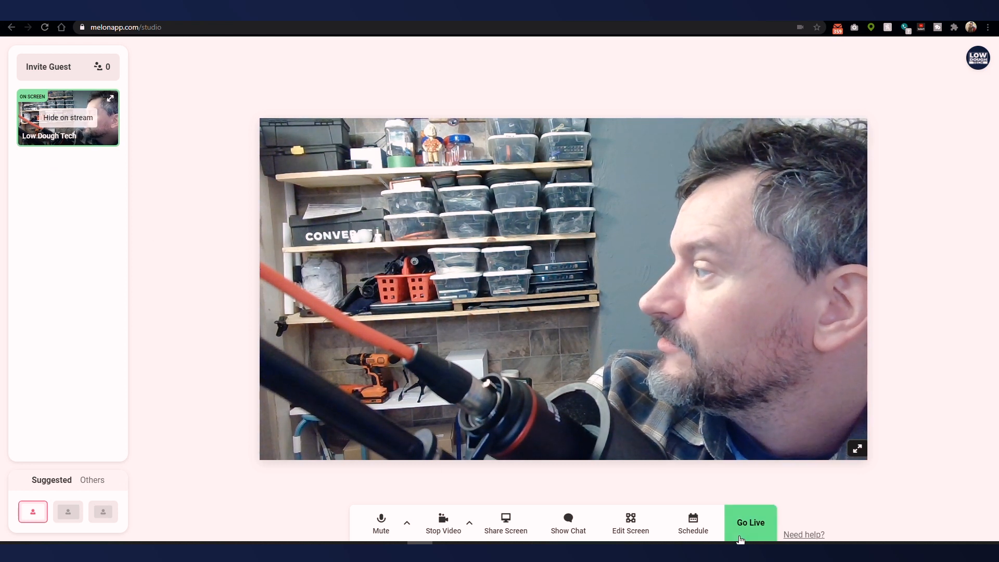
# Go live from the Melon studio with the virtual camera feed and view the "test 3" stream on YouTube.
pyautogui.click(750, 523)
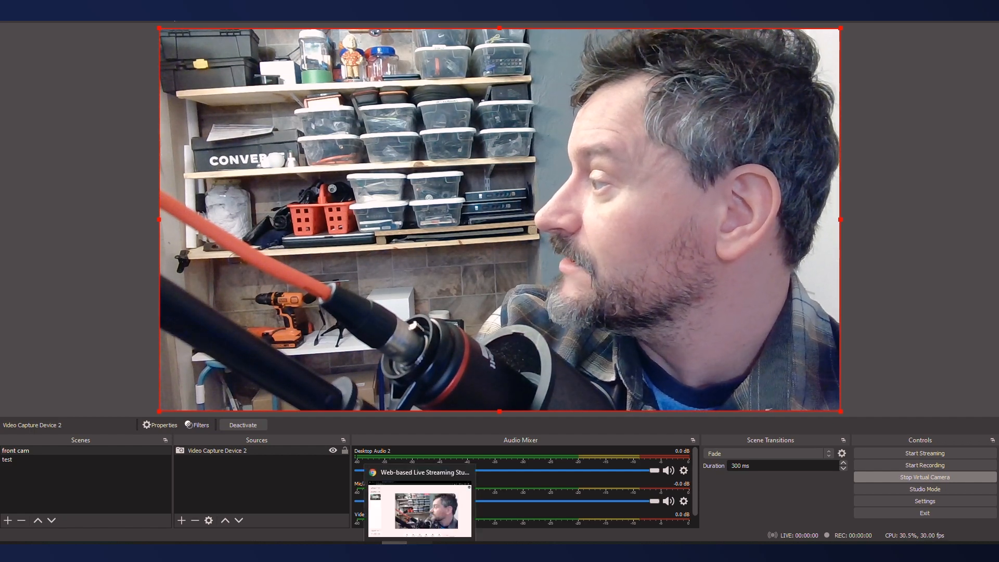
pyautogui.click(420, 543)
pyautogui.click(289, 15)
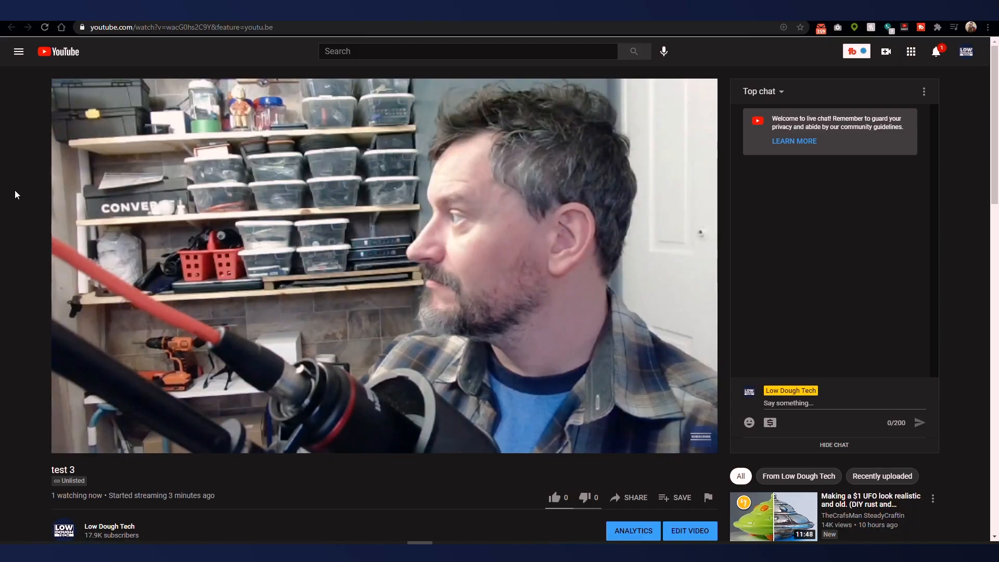